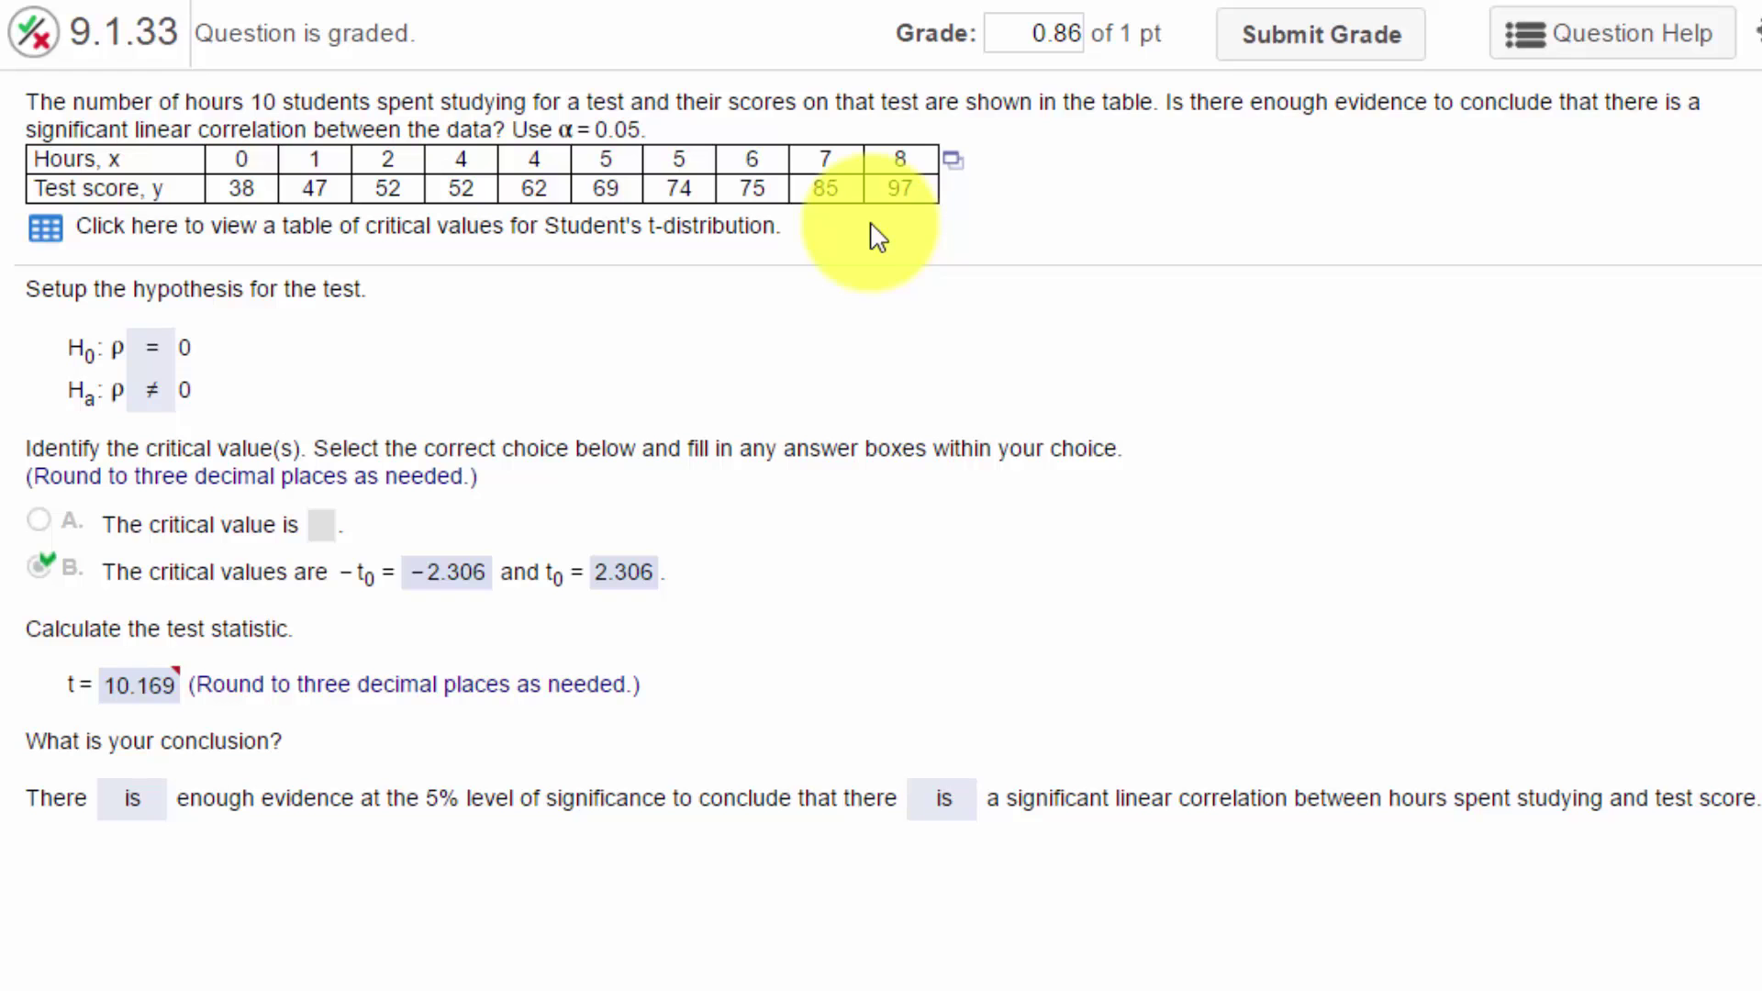
# Step: Open the data options for the Hours/Test score table in question 9.1.33
pyautogui.click(951, 163)
# Step: Open the table in StatCrunch, enlarge the data window, and bring up the Stat menu
pyautogui.click(1002, 211)
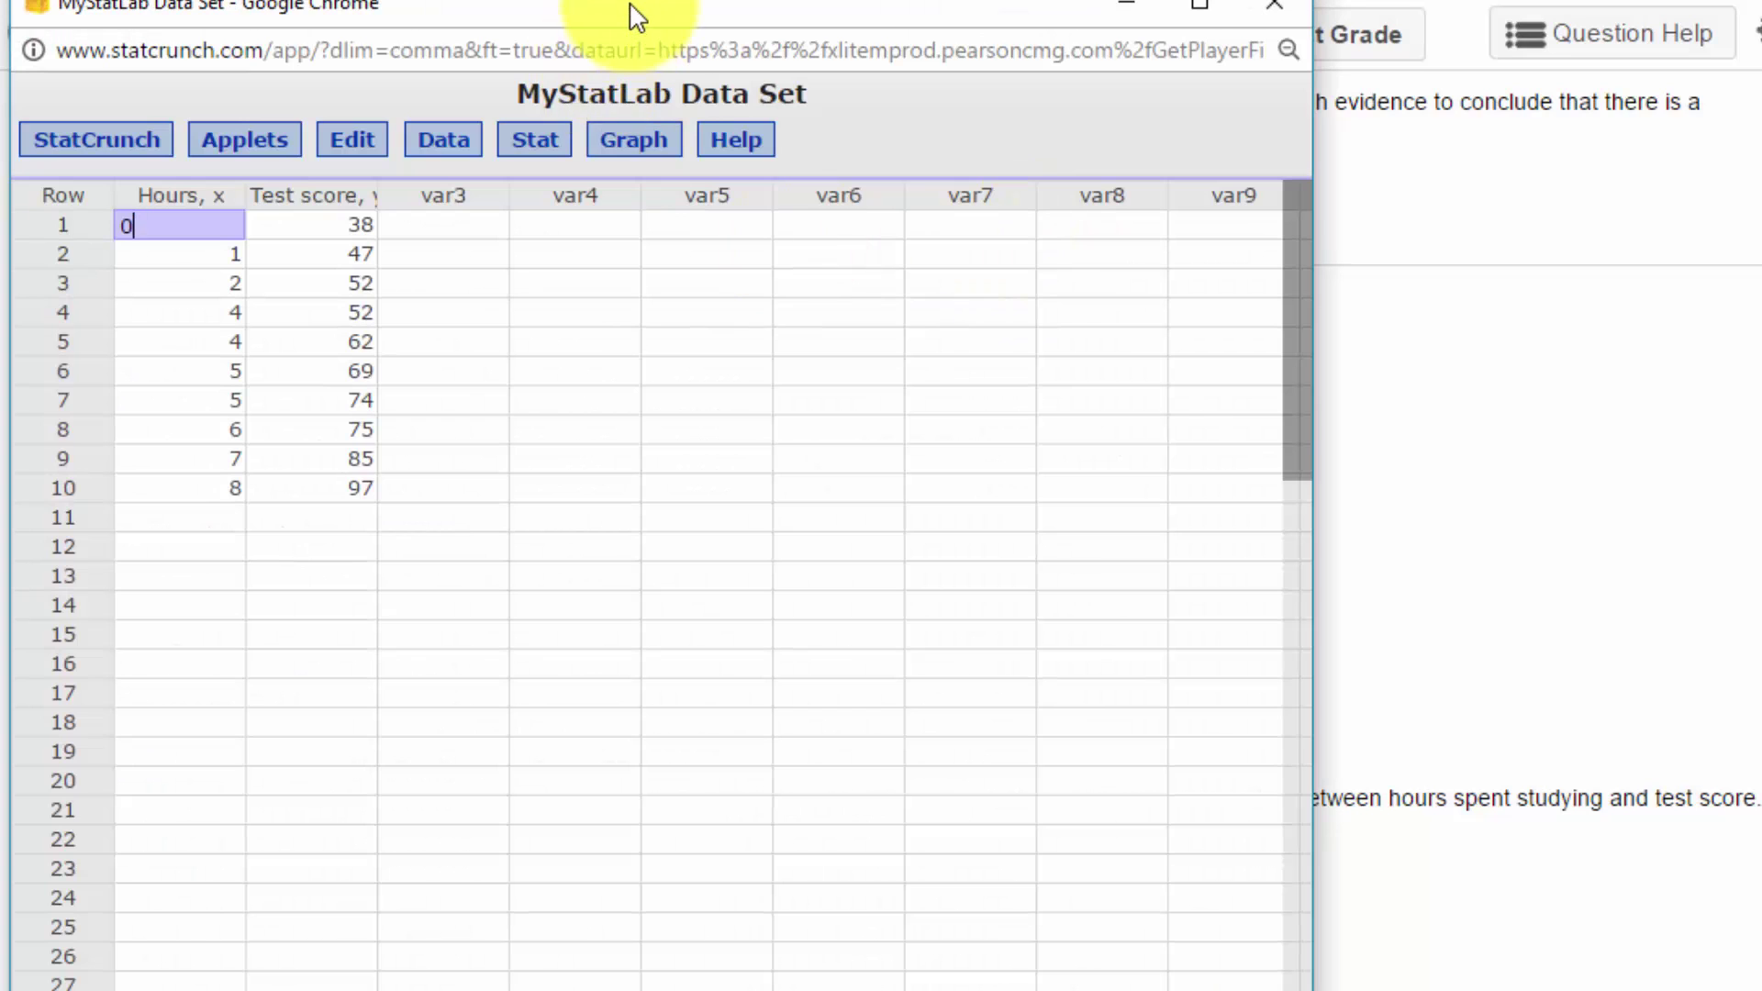
pyautogui.moveTo(630, 15); pyautogui.dragTo(589, 0)
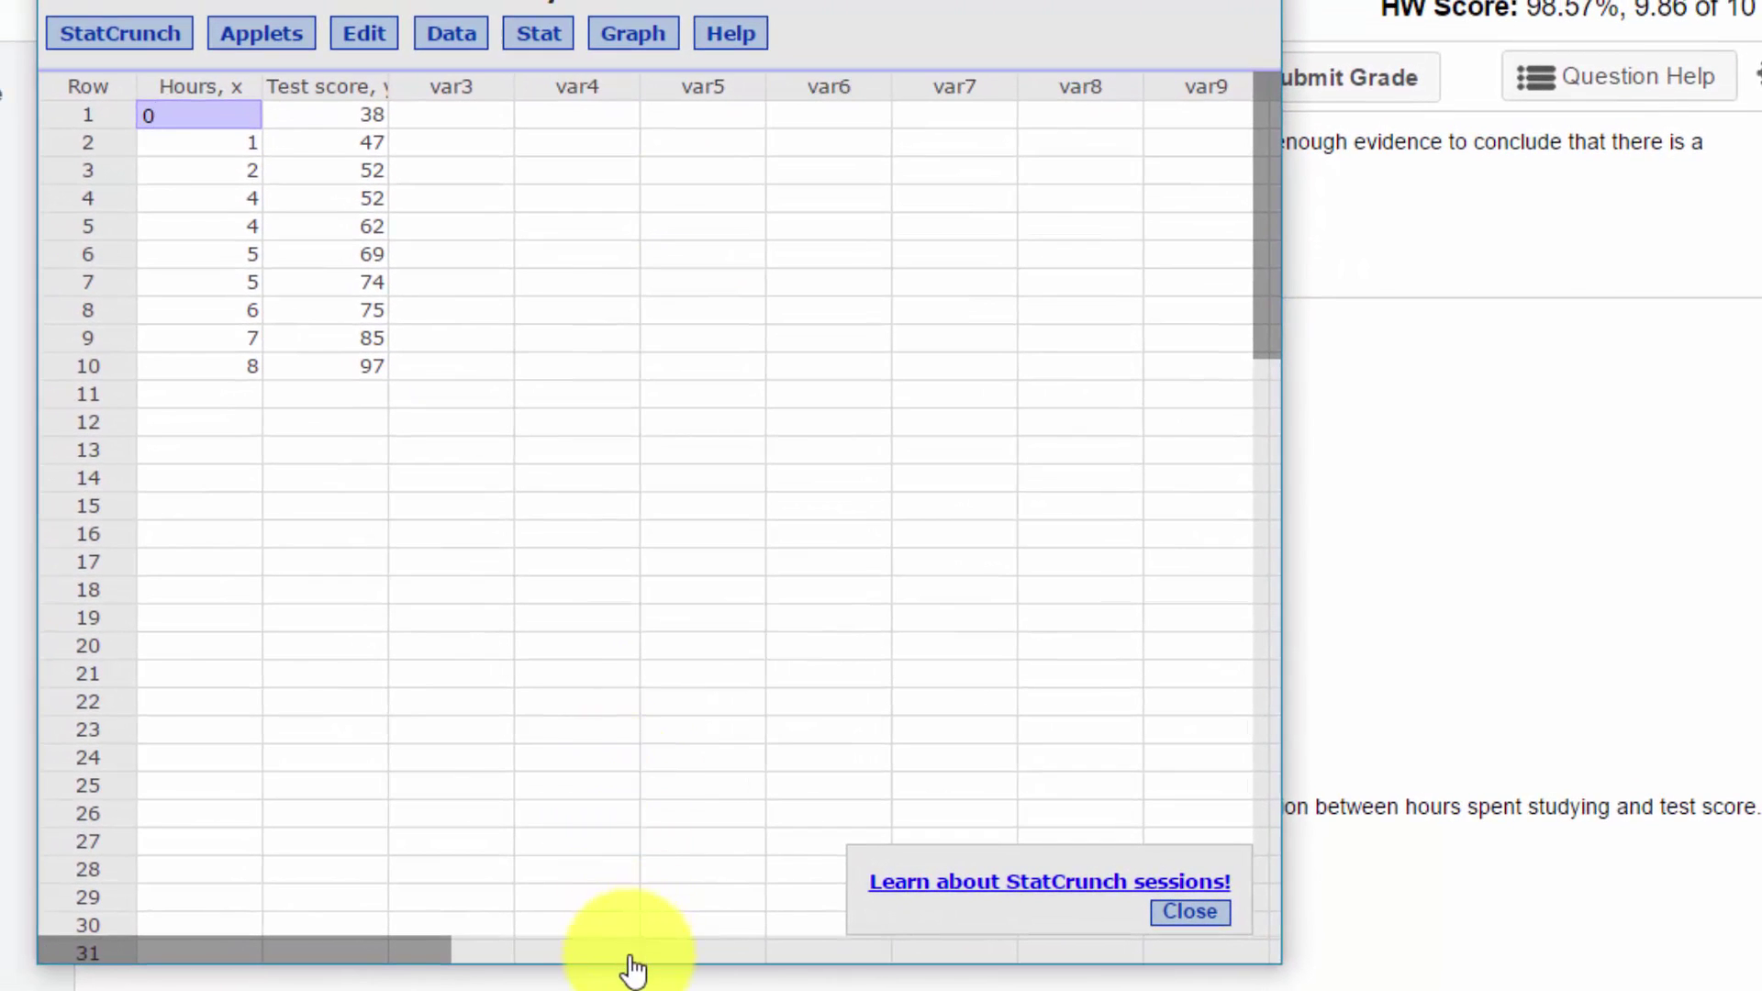
pyautogui.moveTo(630, 950); pyautogui.dragTo(633, 990)
pyautogui.moveTo(1290, 676); pyautogui.dragTo(1587, 677)
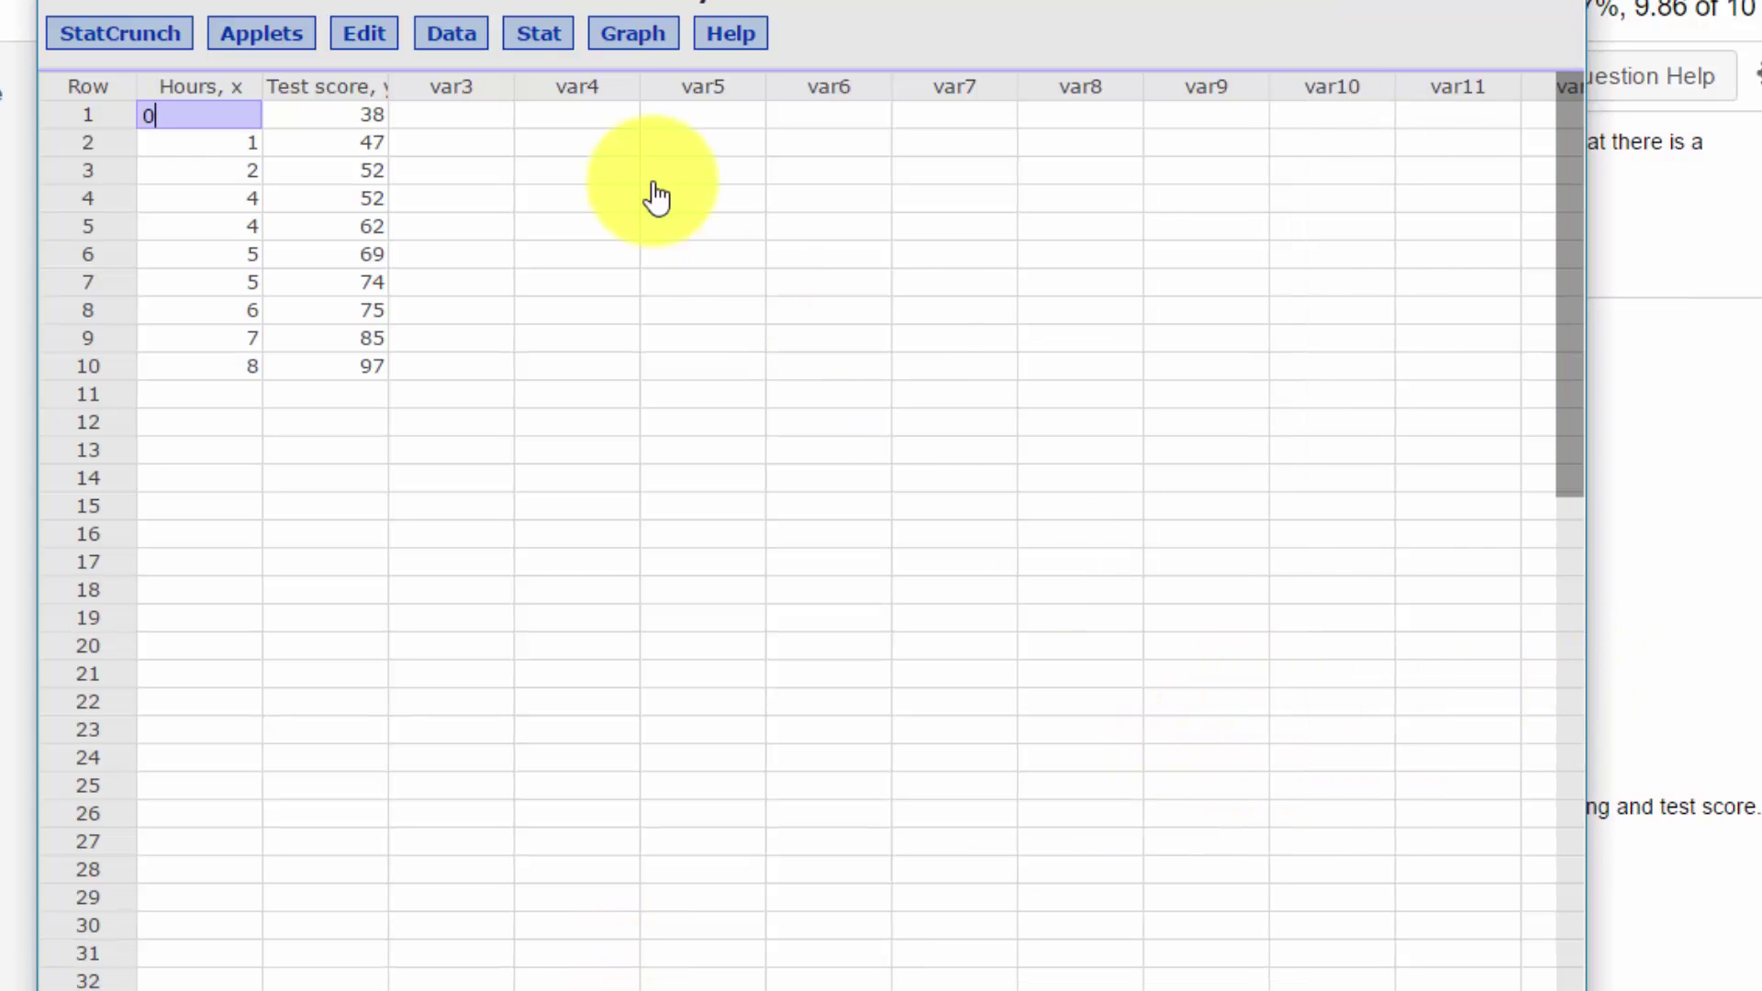
pyautogui.click(556, 39)
# Step: Correlate Hours, x with Test score, y using a two-sided P-value, giving 0.96342871
pyautogui.moveTo(611, 106)
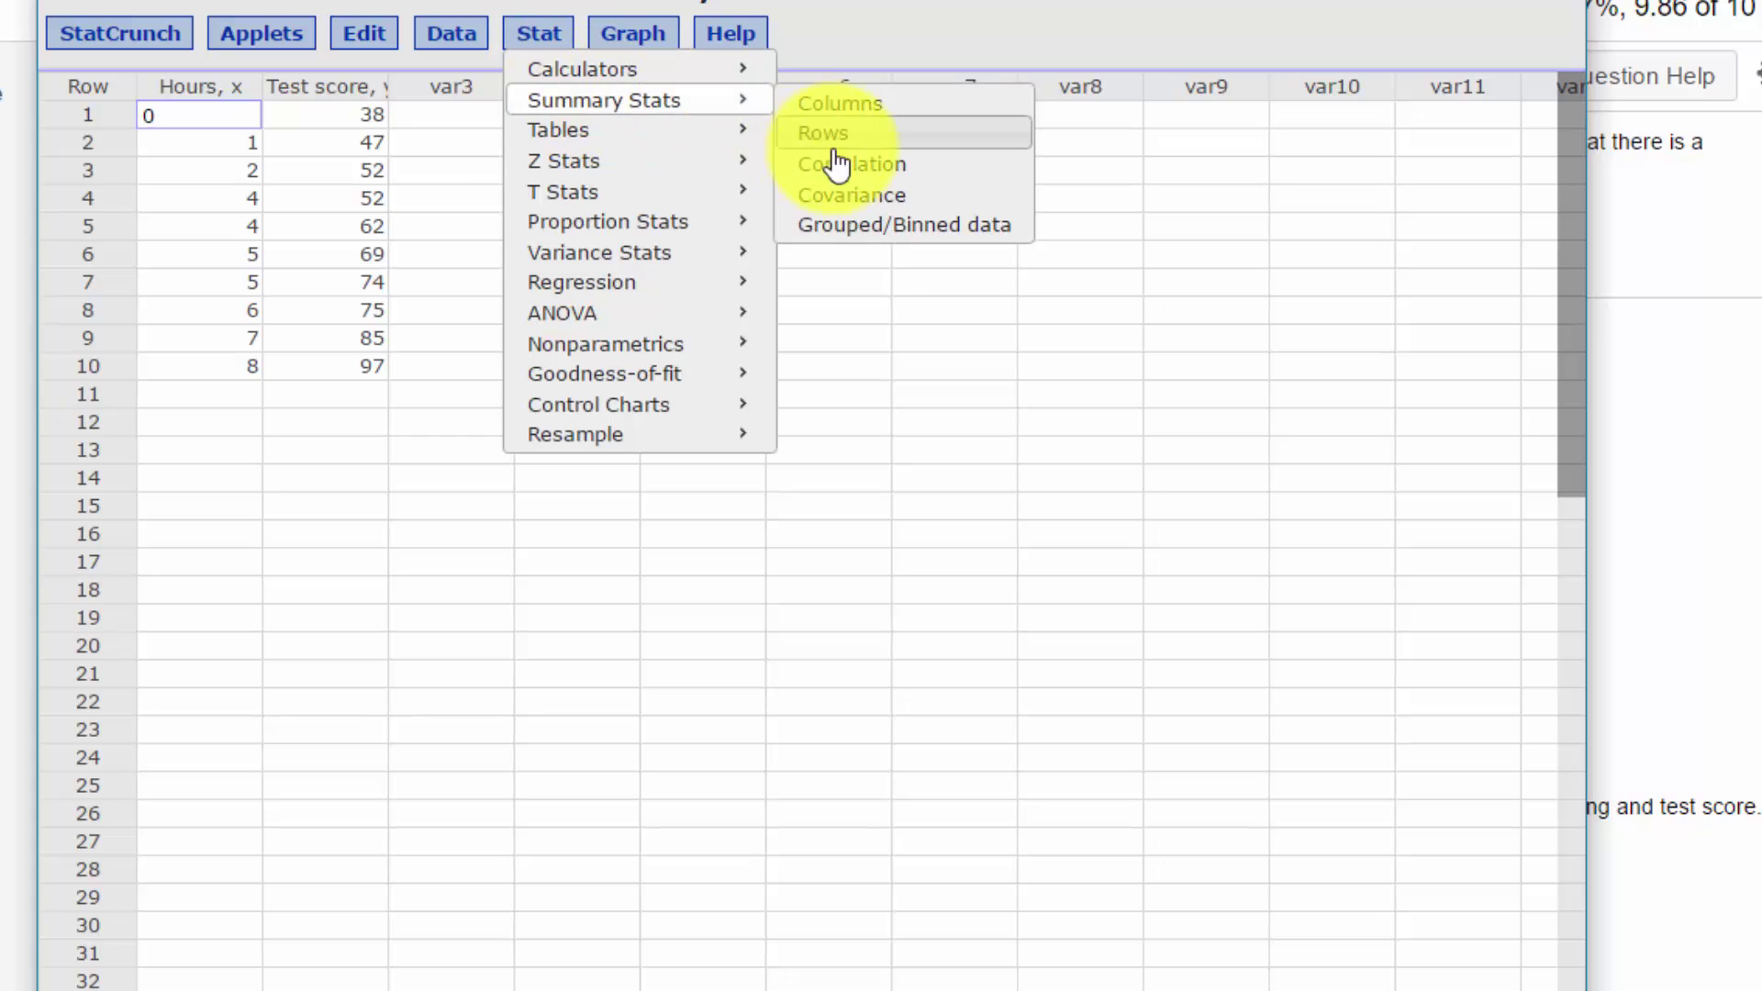
pyautogui.click(866, 171)
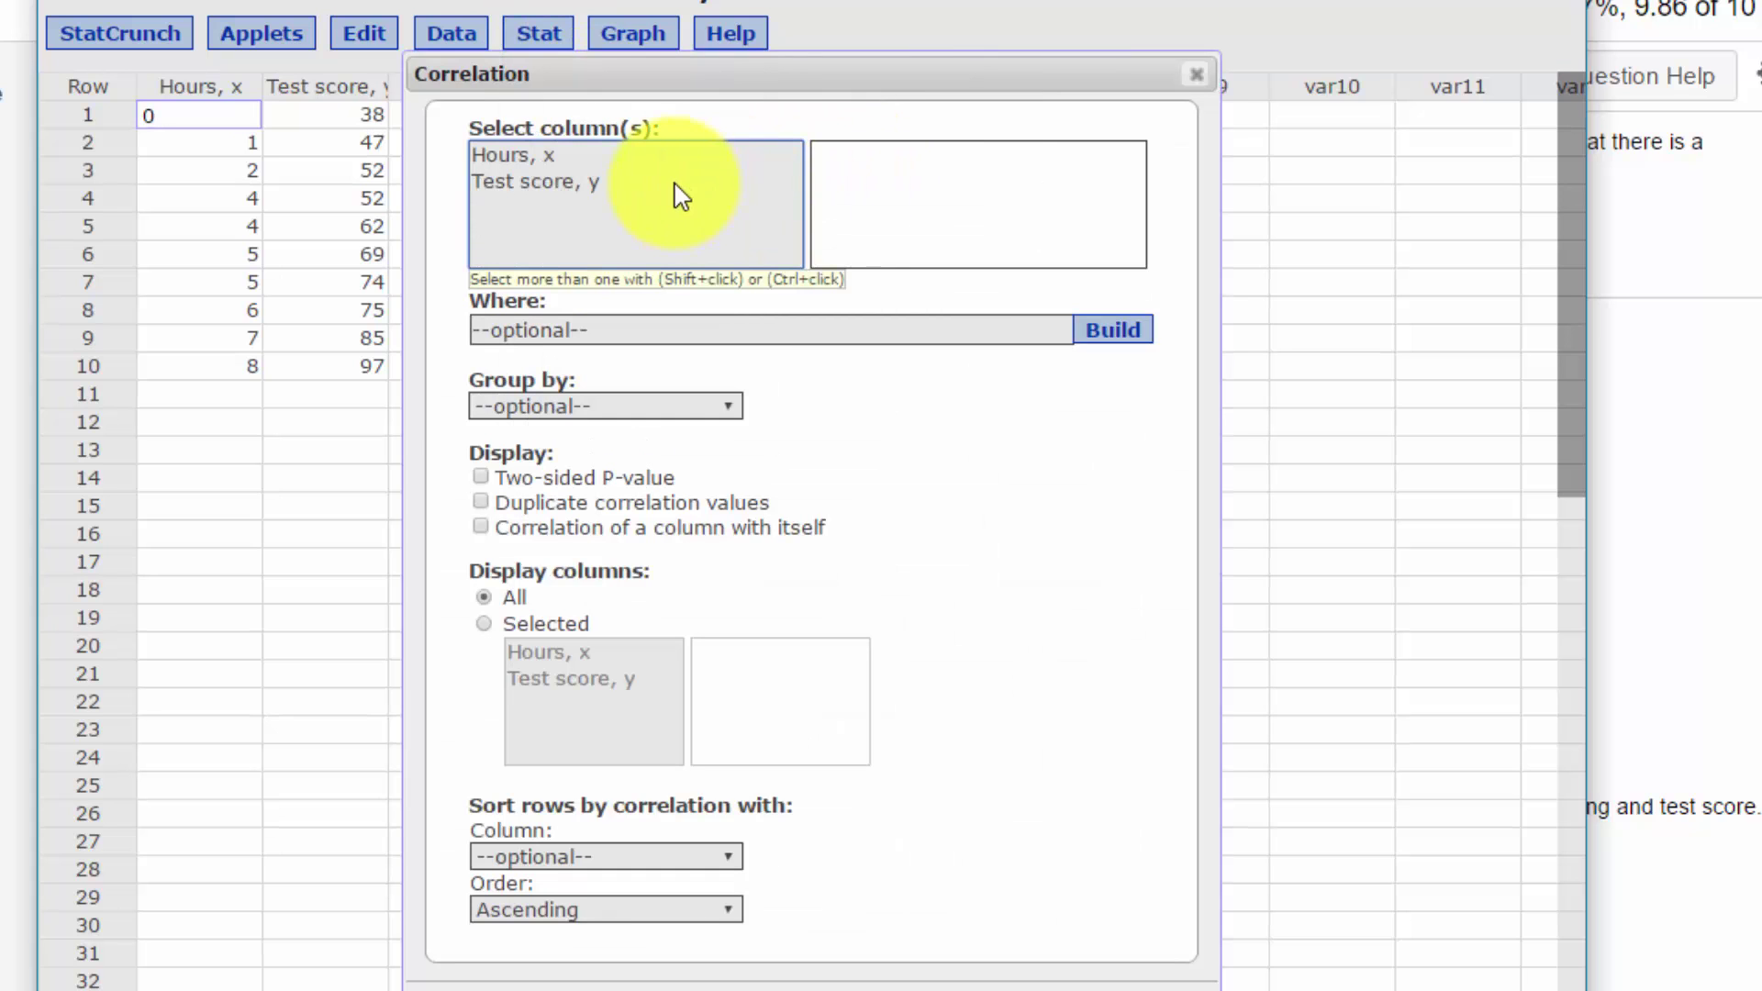
pyautogui.click(538, 151)
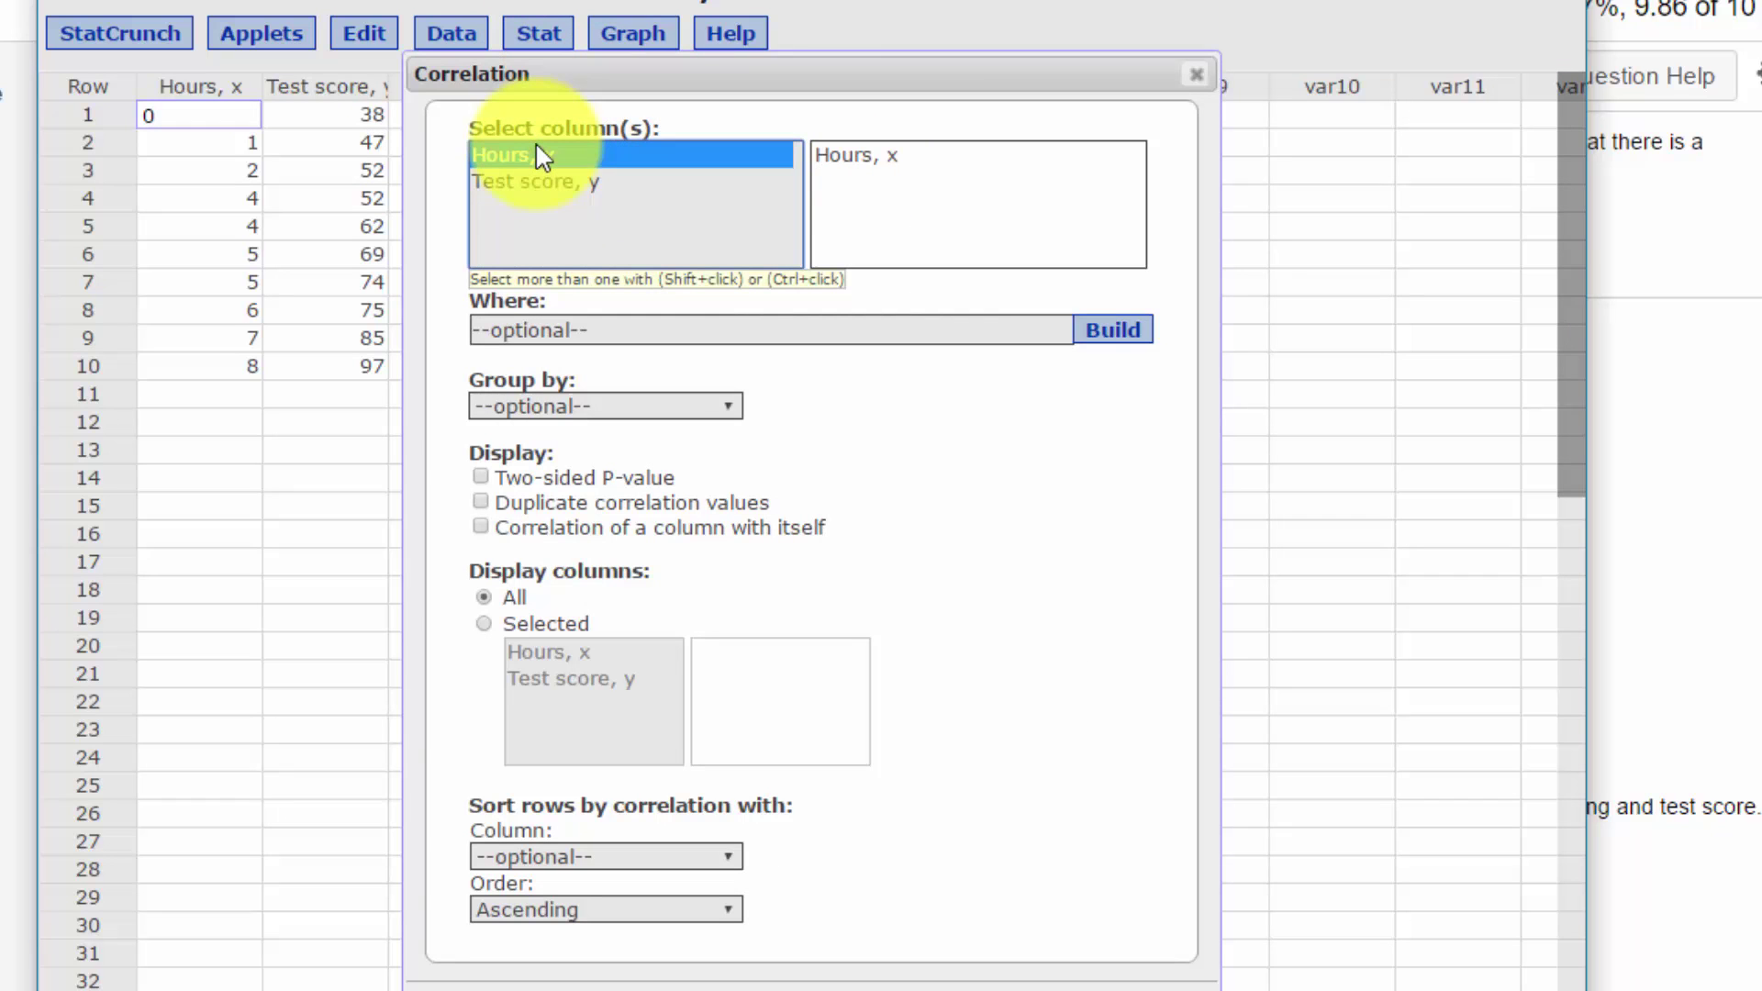
pyautogui.keyDown('shift'); pyautogui.click(570, 187); pyautogui.keyUp('shift')
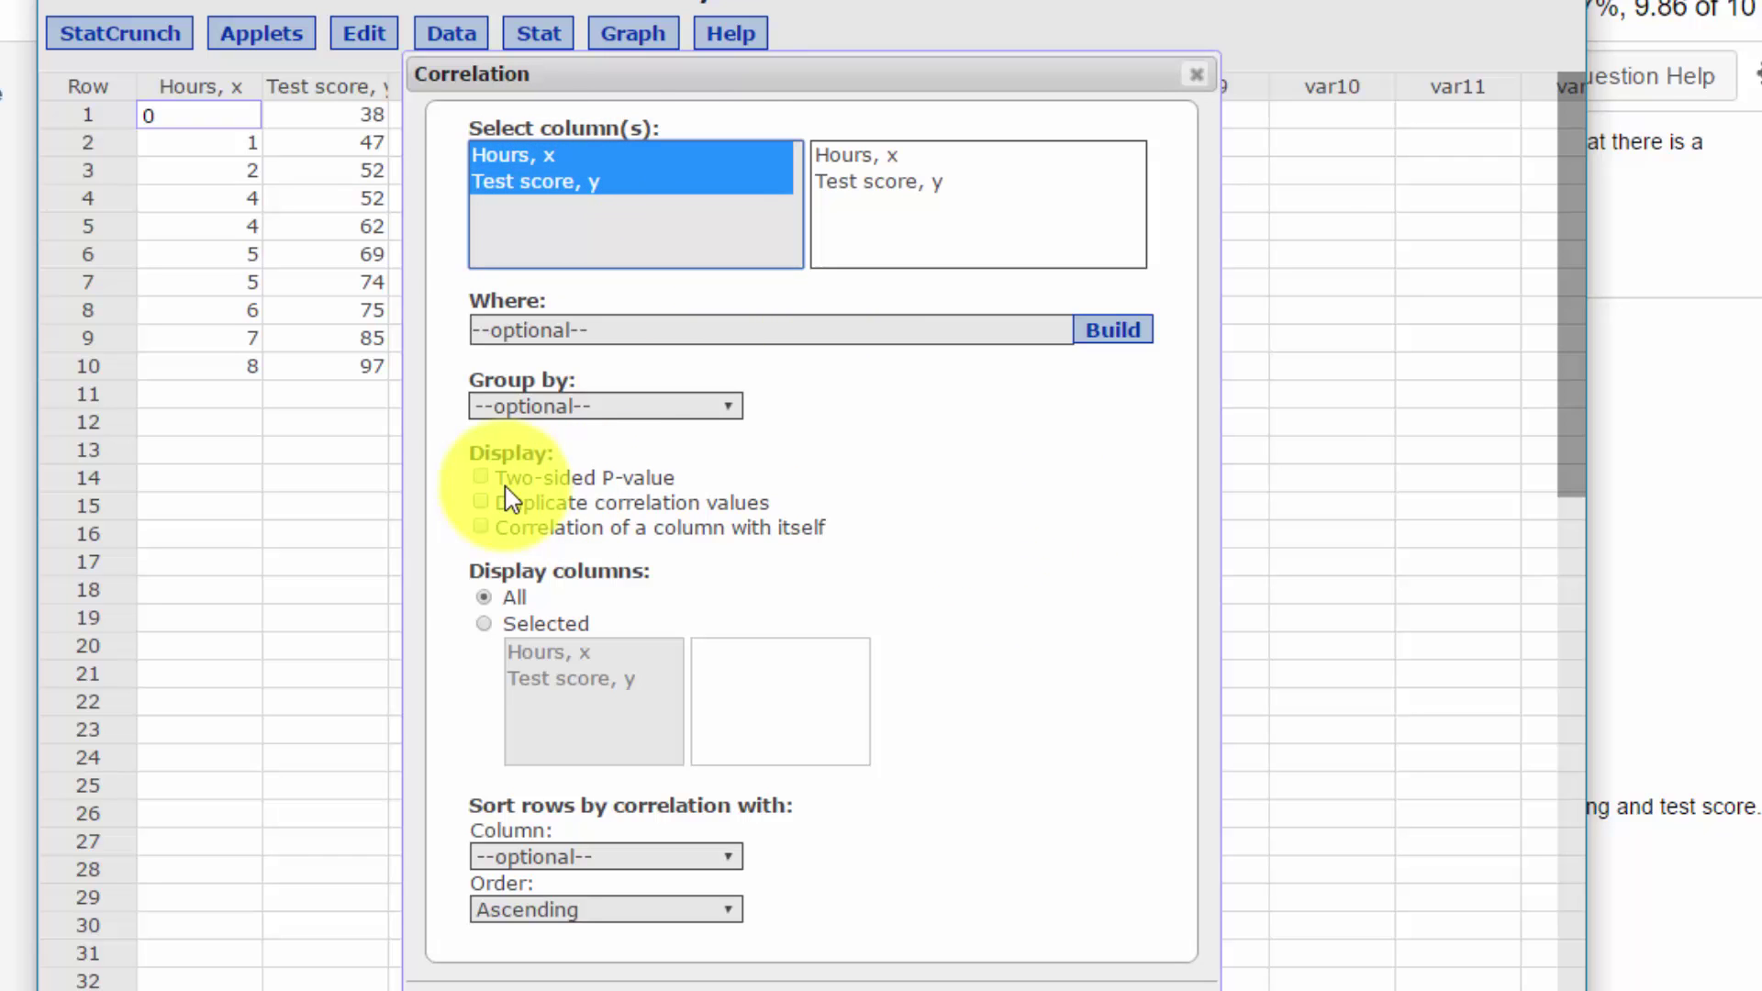
pyautogui.click(480, 478)
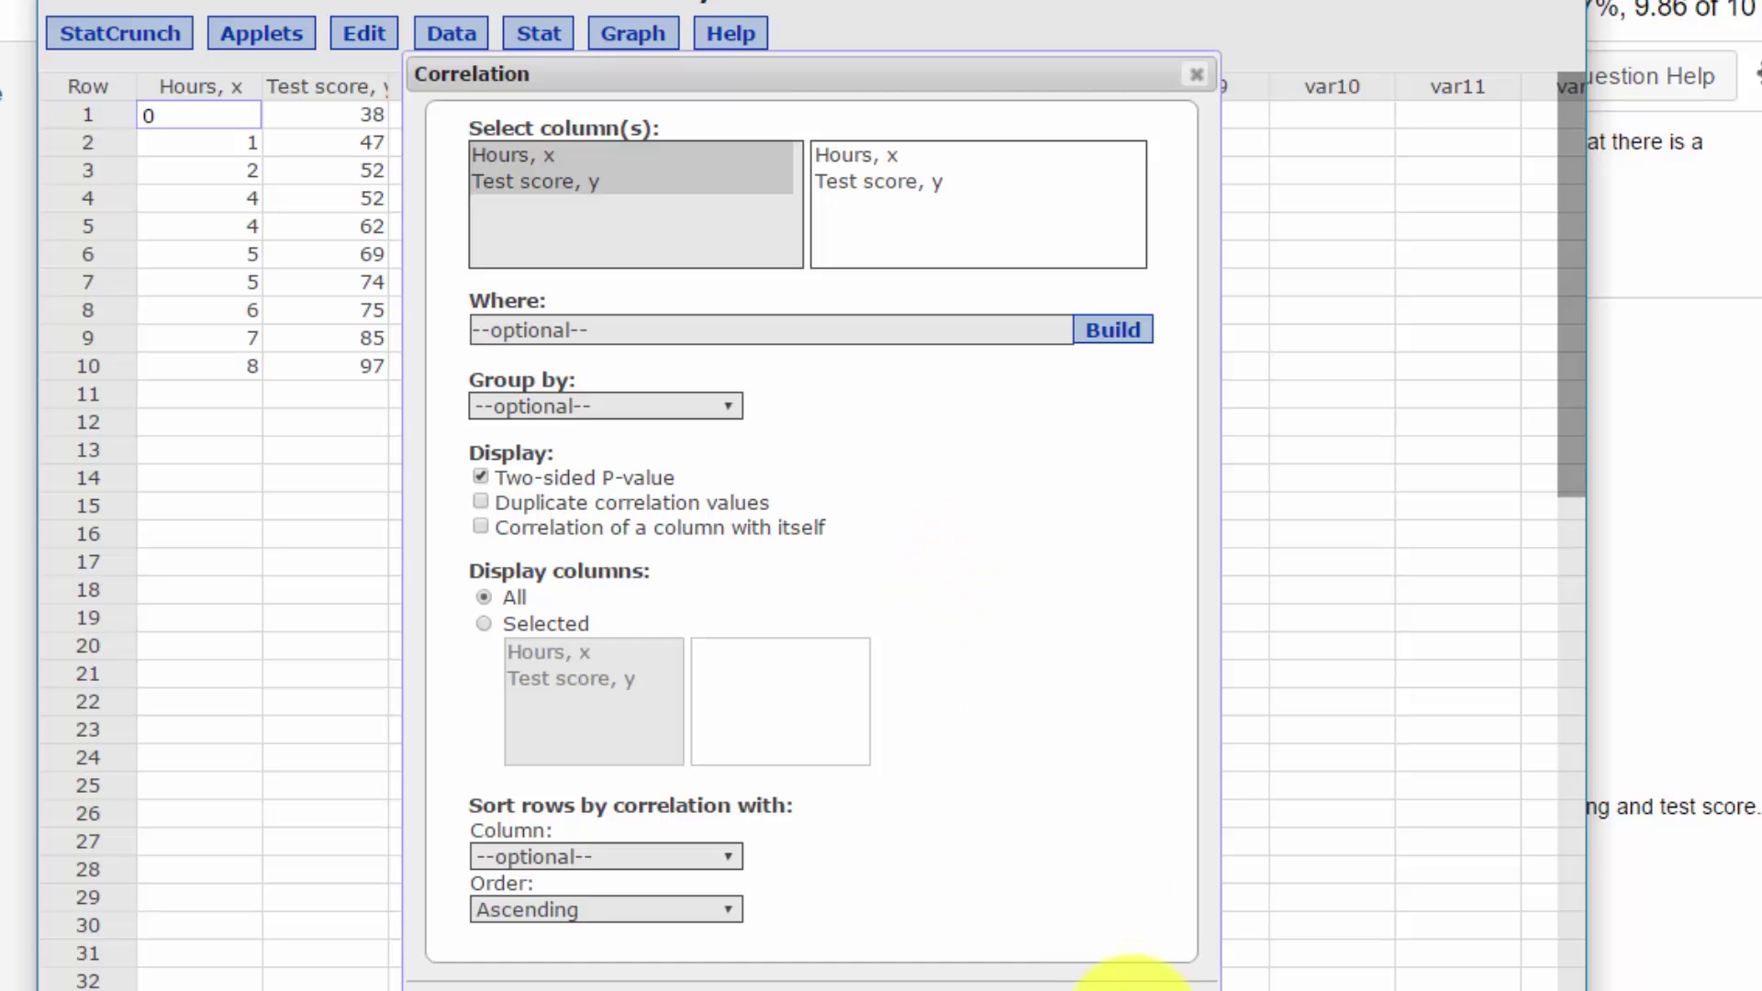
pyautogui.click(1134, 980)
pyautogui.moveTo(1290, 168); pyautogui.dragTo(789, 167)
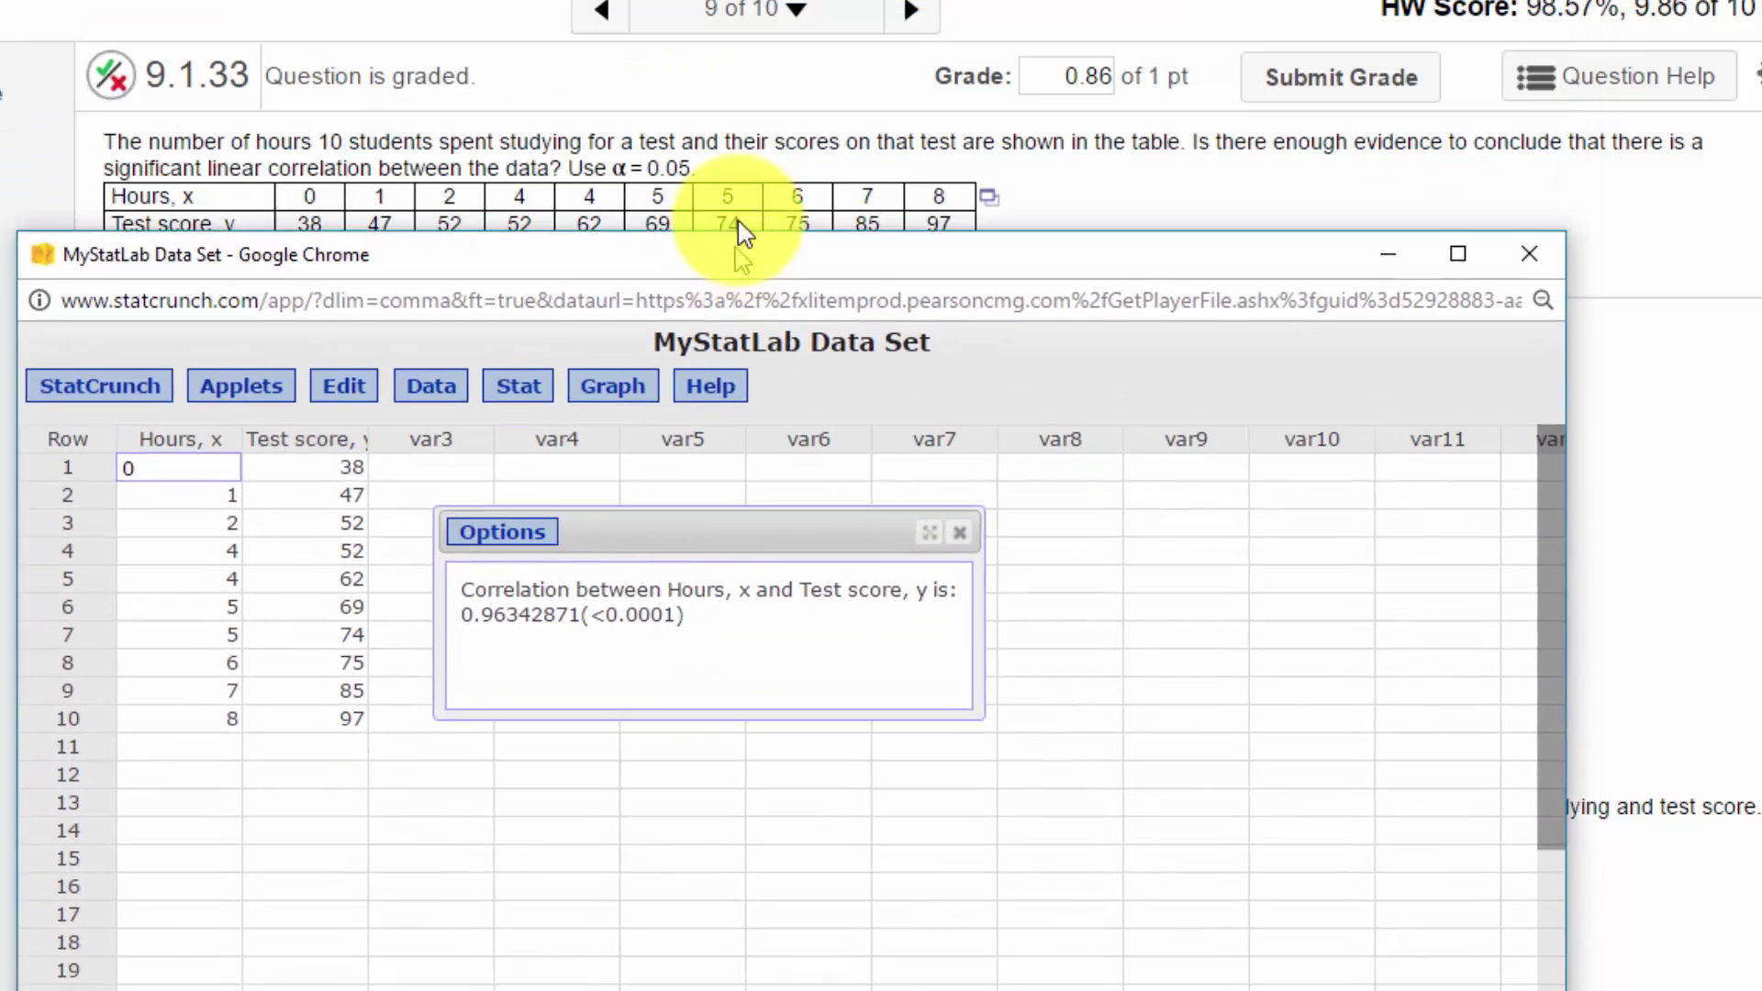
pyautogui.moveTo(552, 261); pyautogui.dragTo(565, 5)
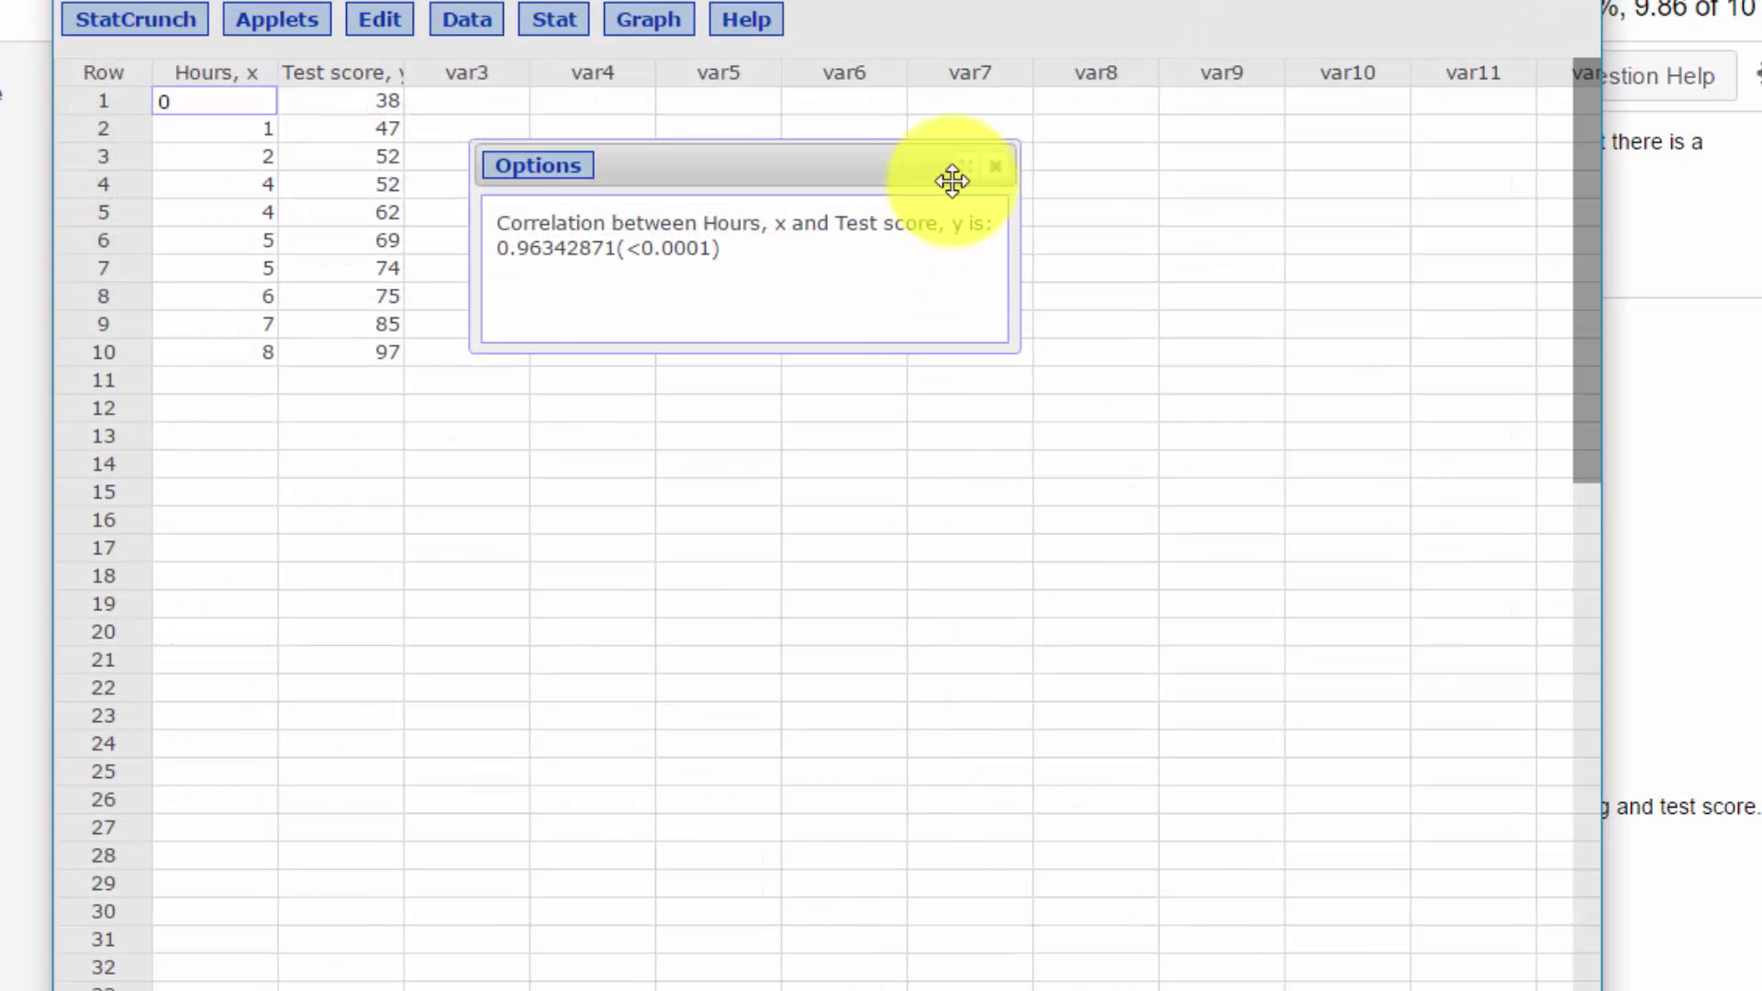
# Step: Run Simple Linear regression with X = Hours, x and Y = Test score, y, yielding R-sq 0.928
pyautogui.click(550, 20)
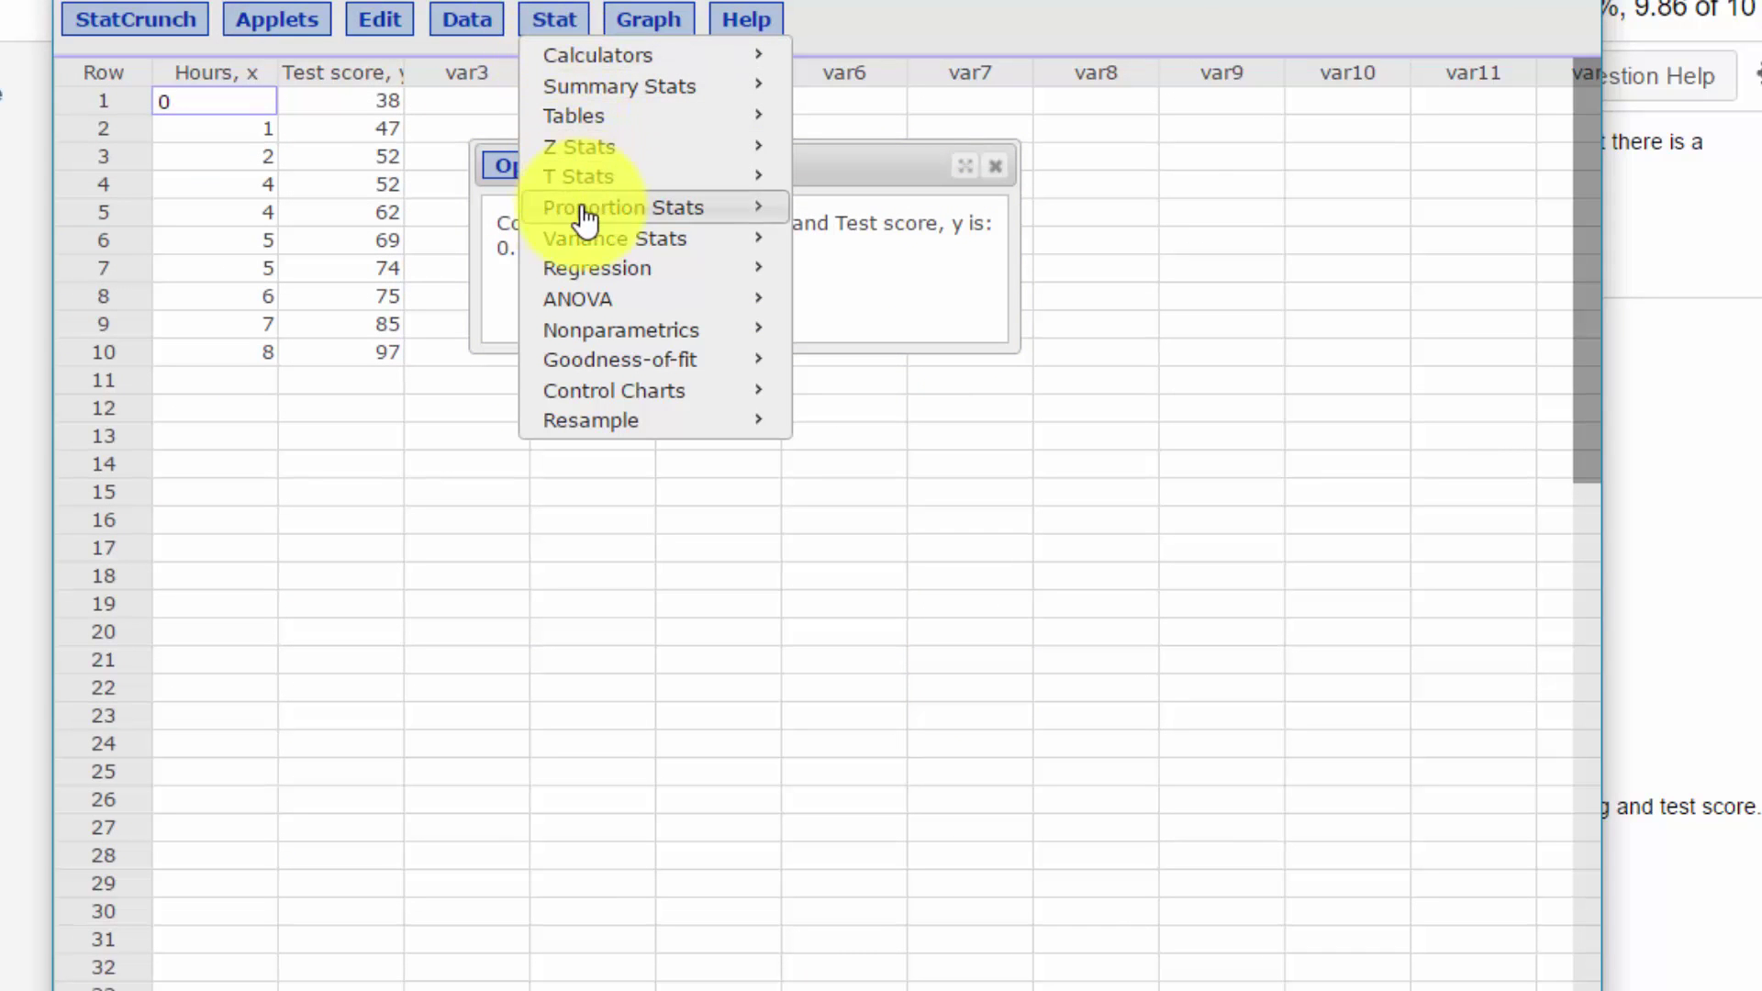
pyautogui.moveTo(645, 283)
pyautogui.click(883, 275)
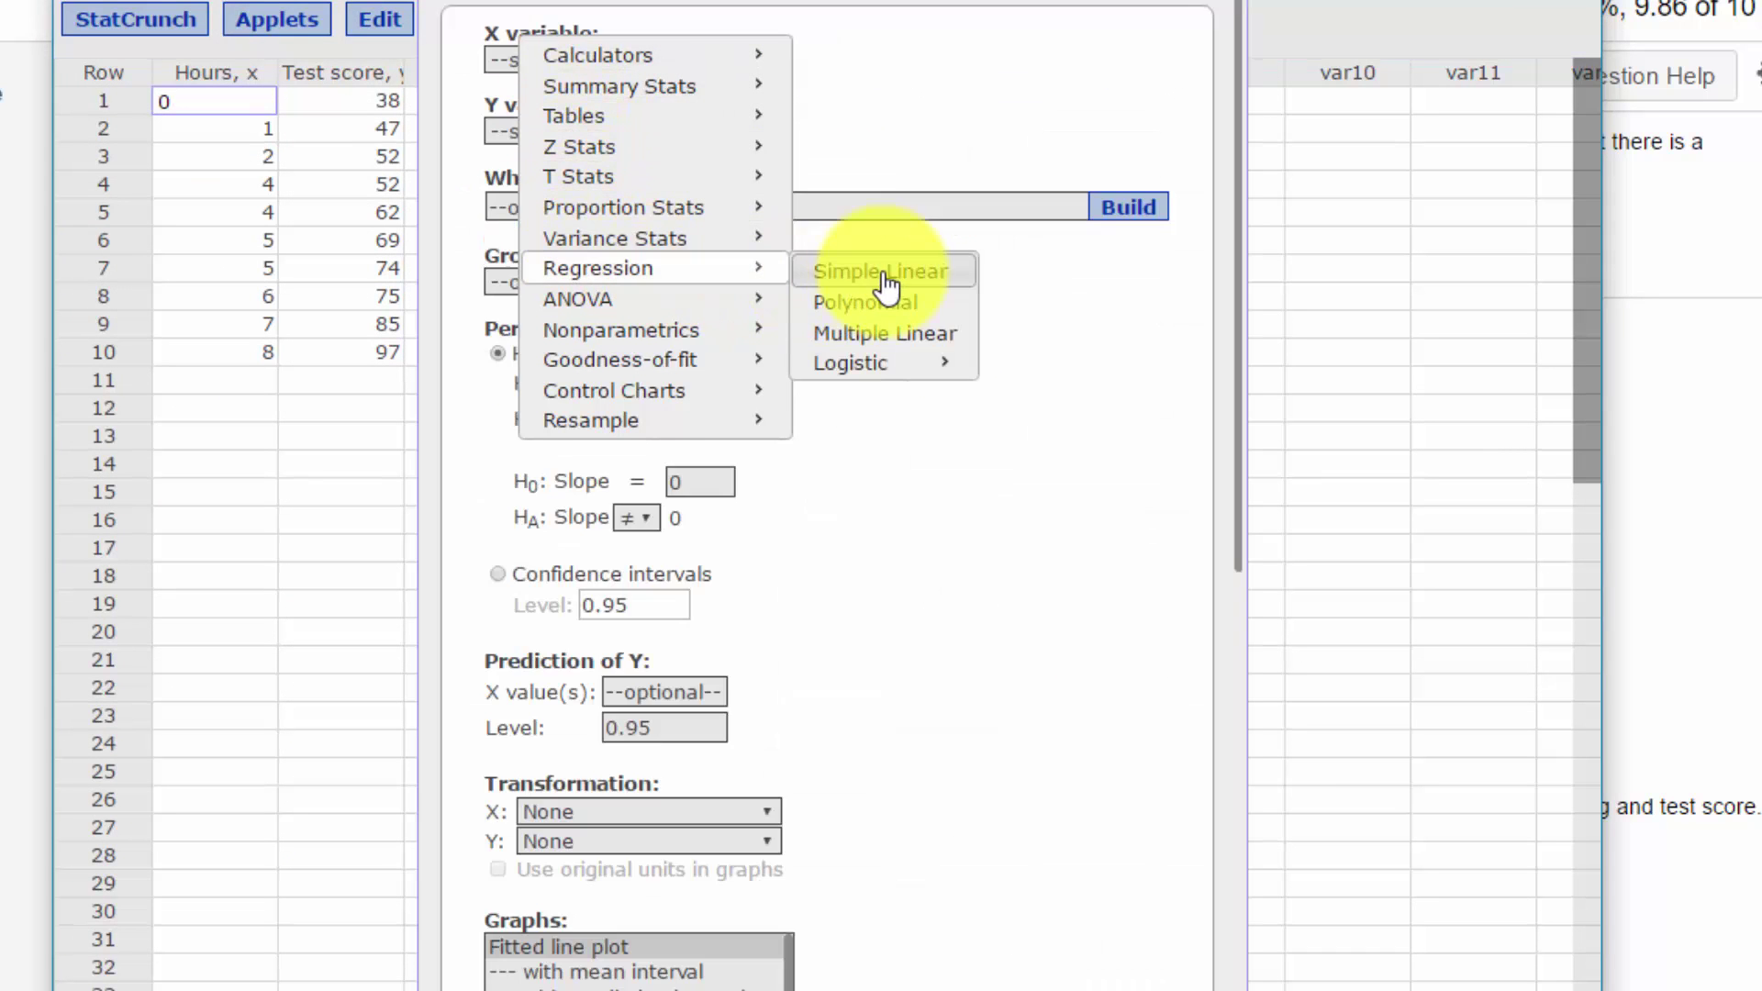
pyautogui.click(745, 63)
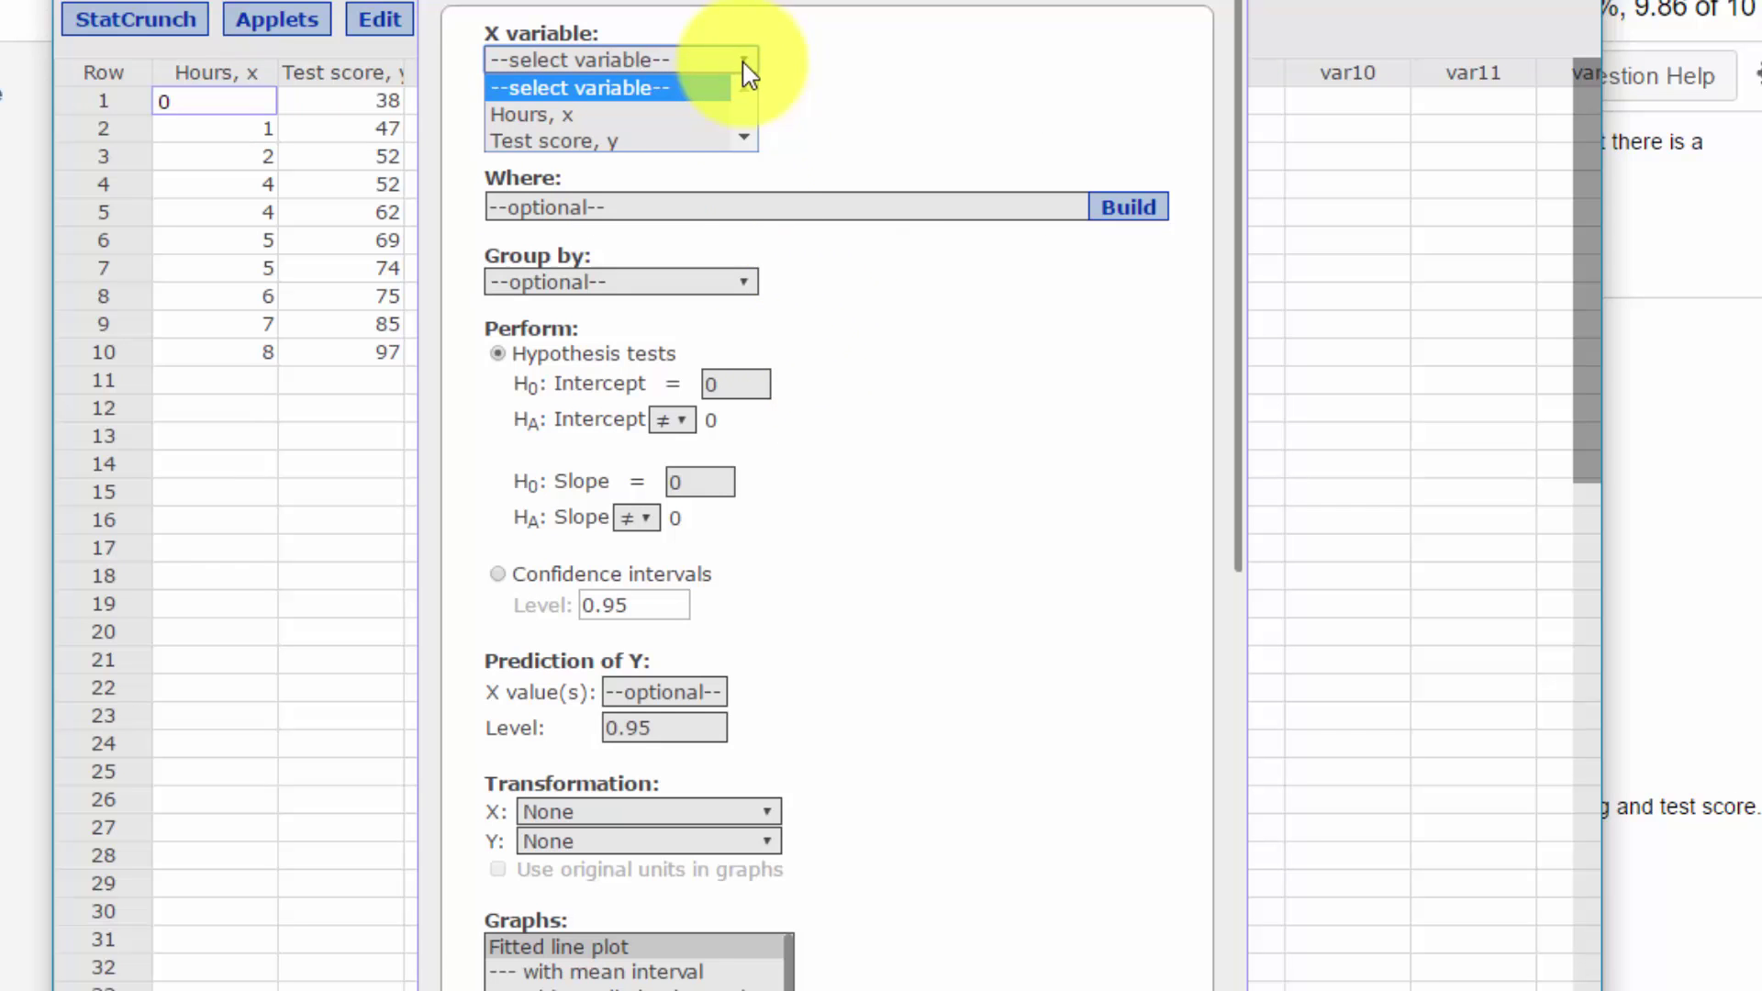
pyautogui.click(702, 116)
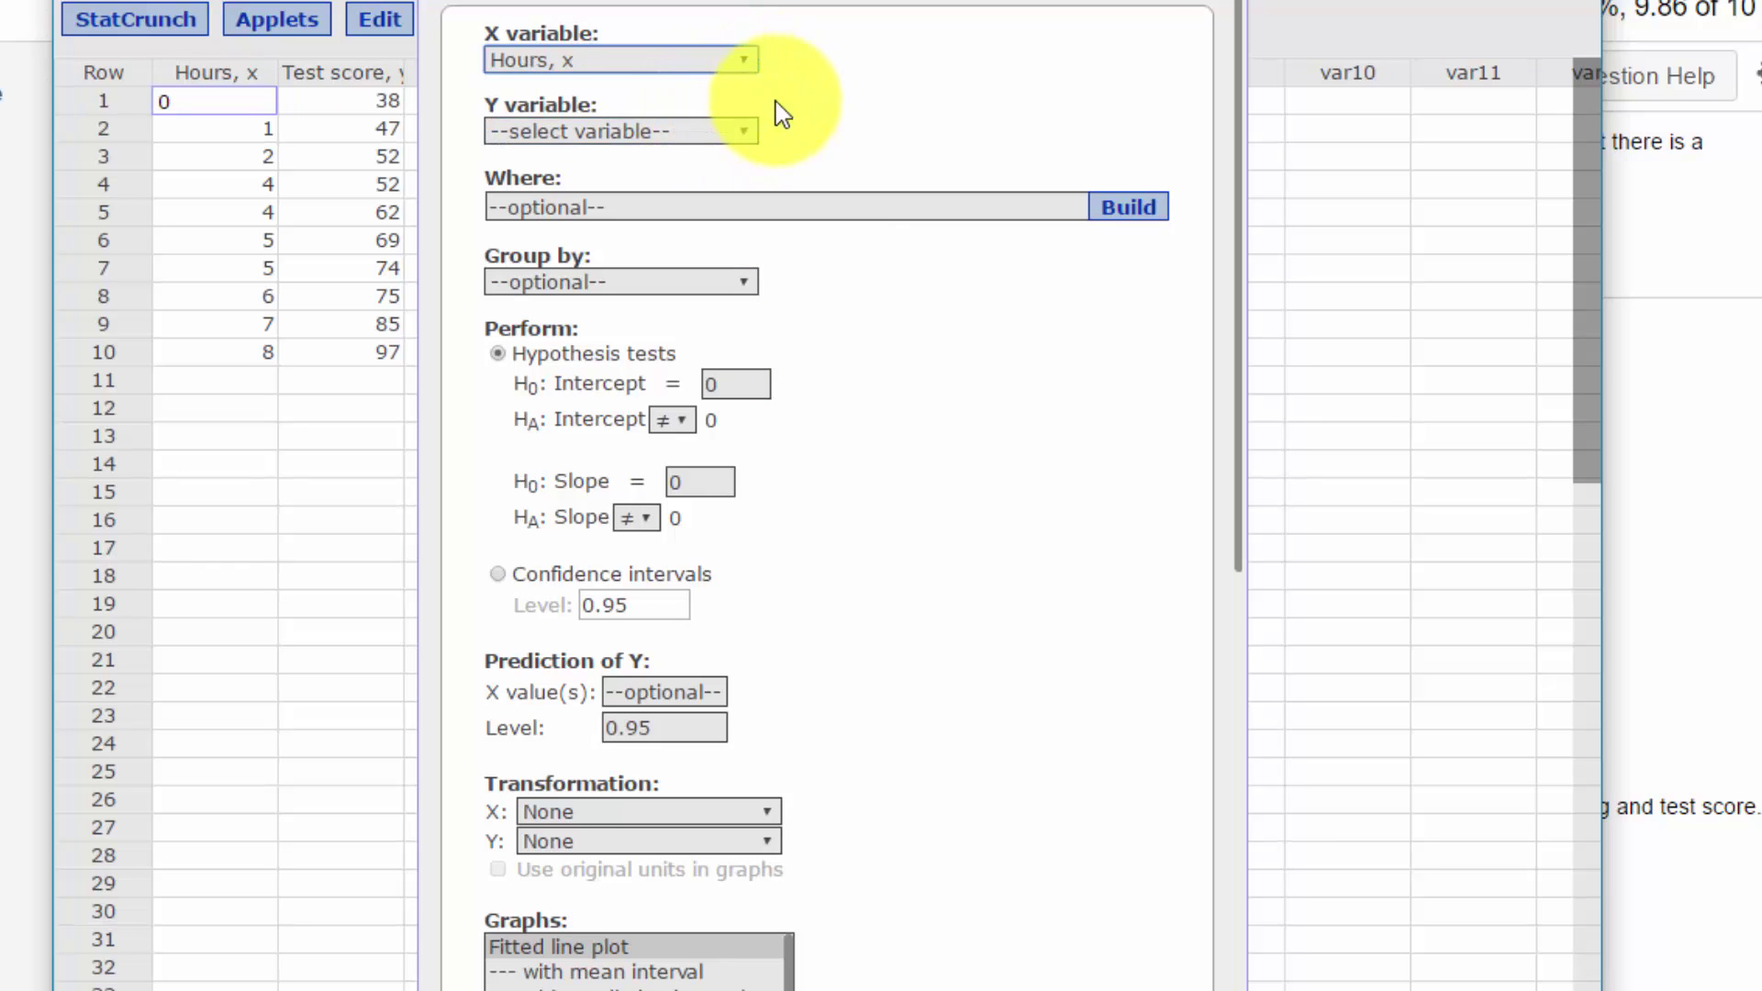
pyautogui.click(745, 133)
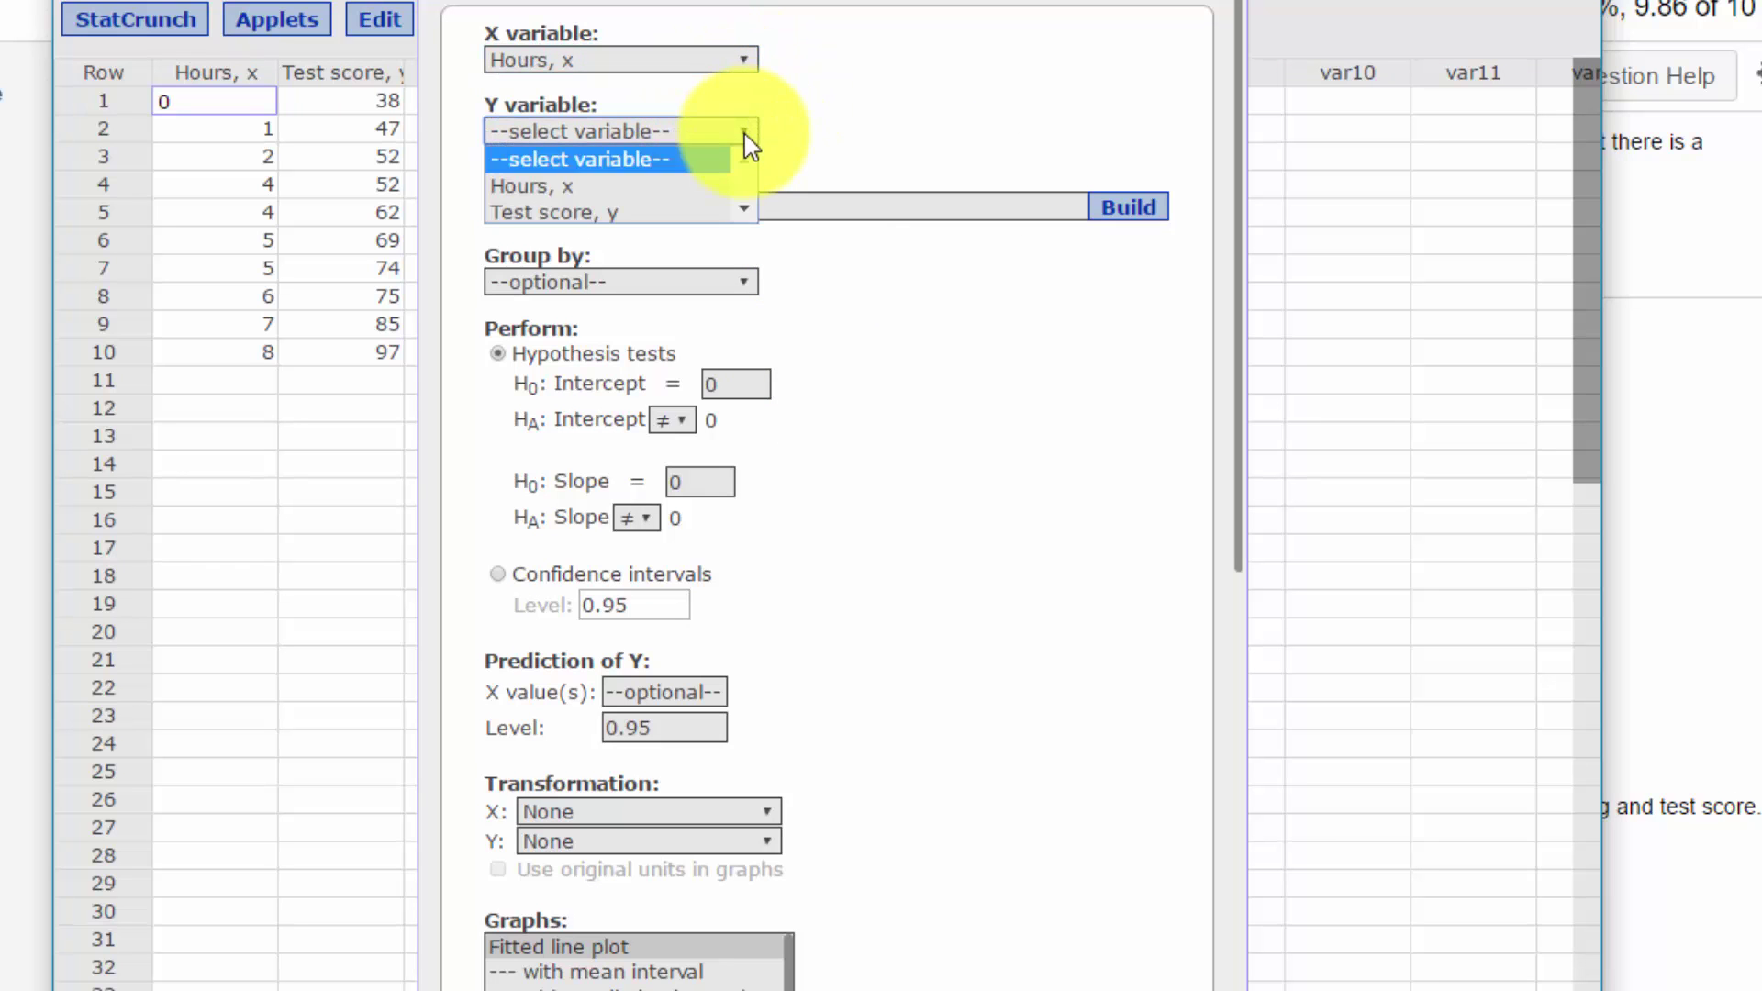
pyautogui.click(733, 210)
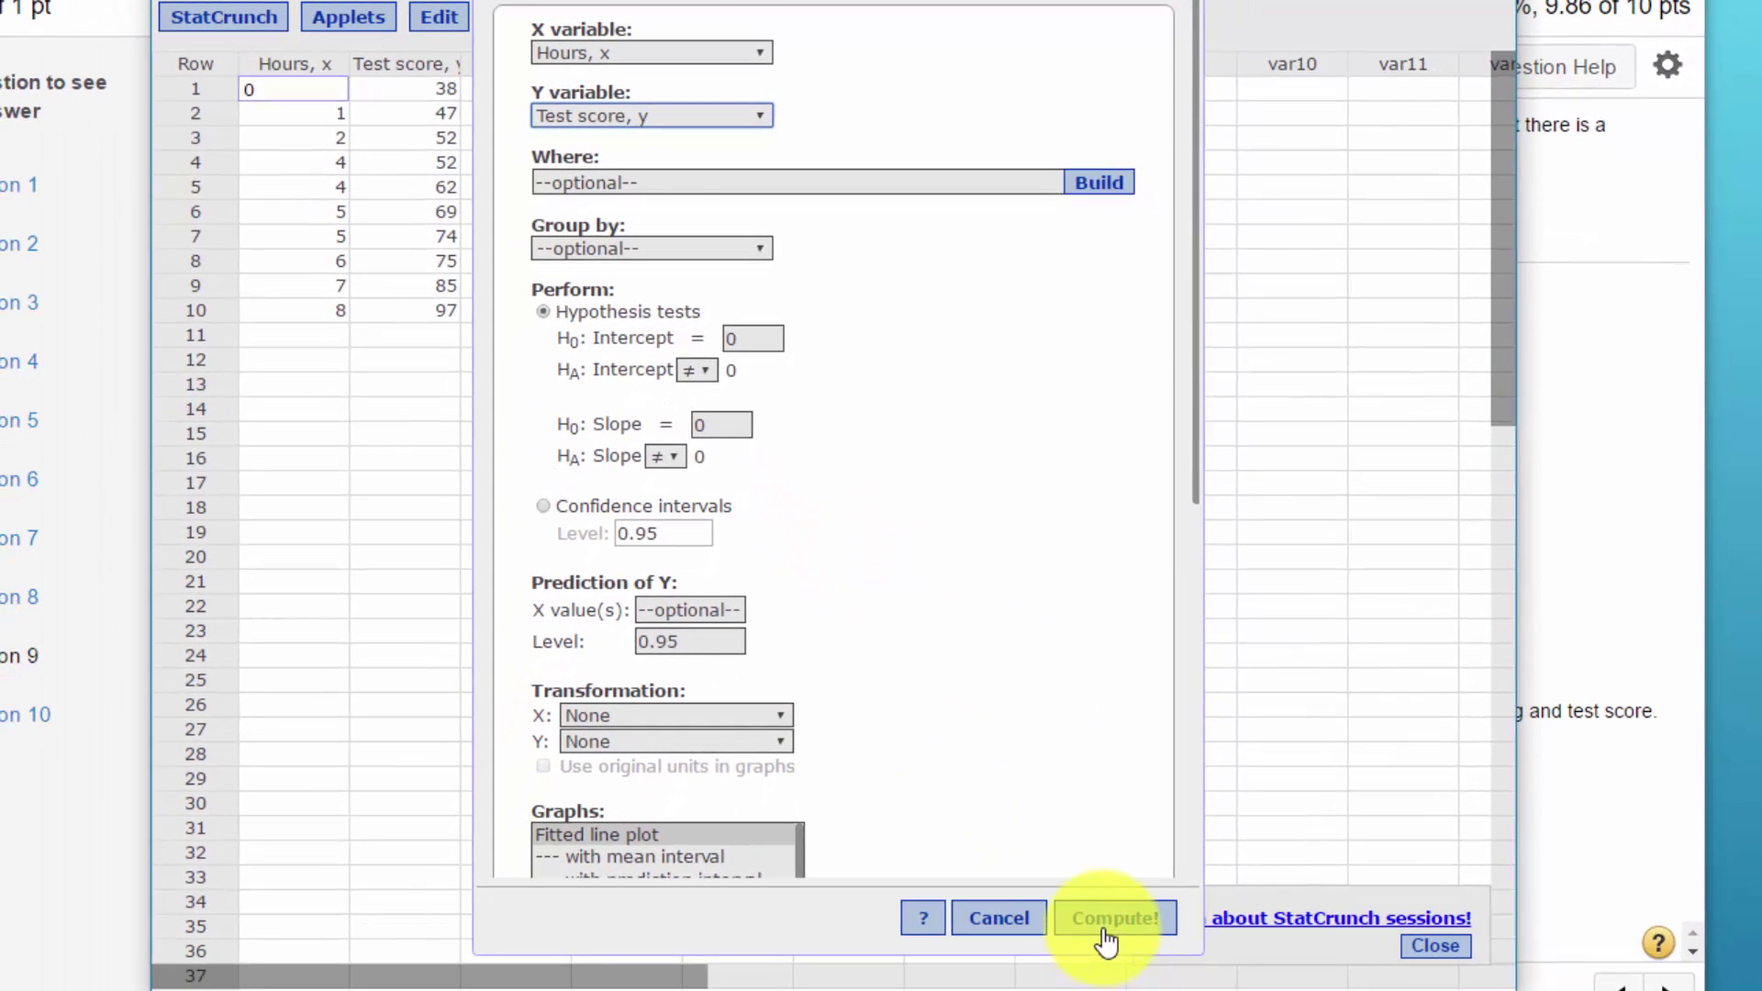
pyautogui.click(1128, 968)
pyautogui.moveTo(1116, 158); pyautogui.dragTo(829, 88)
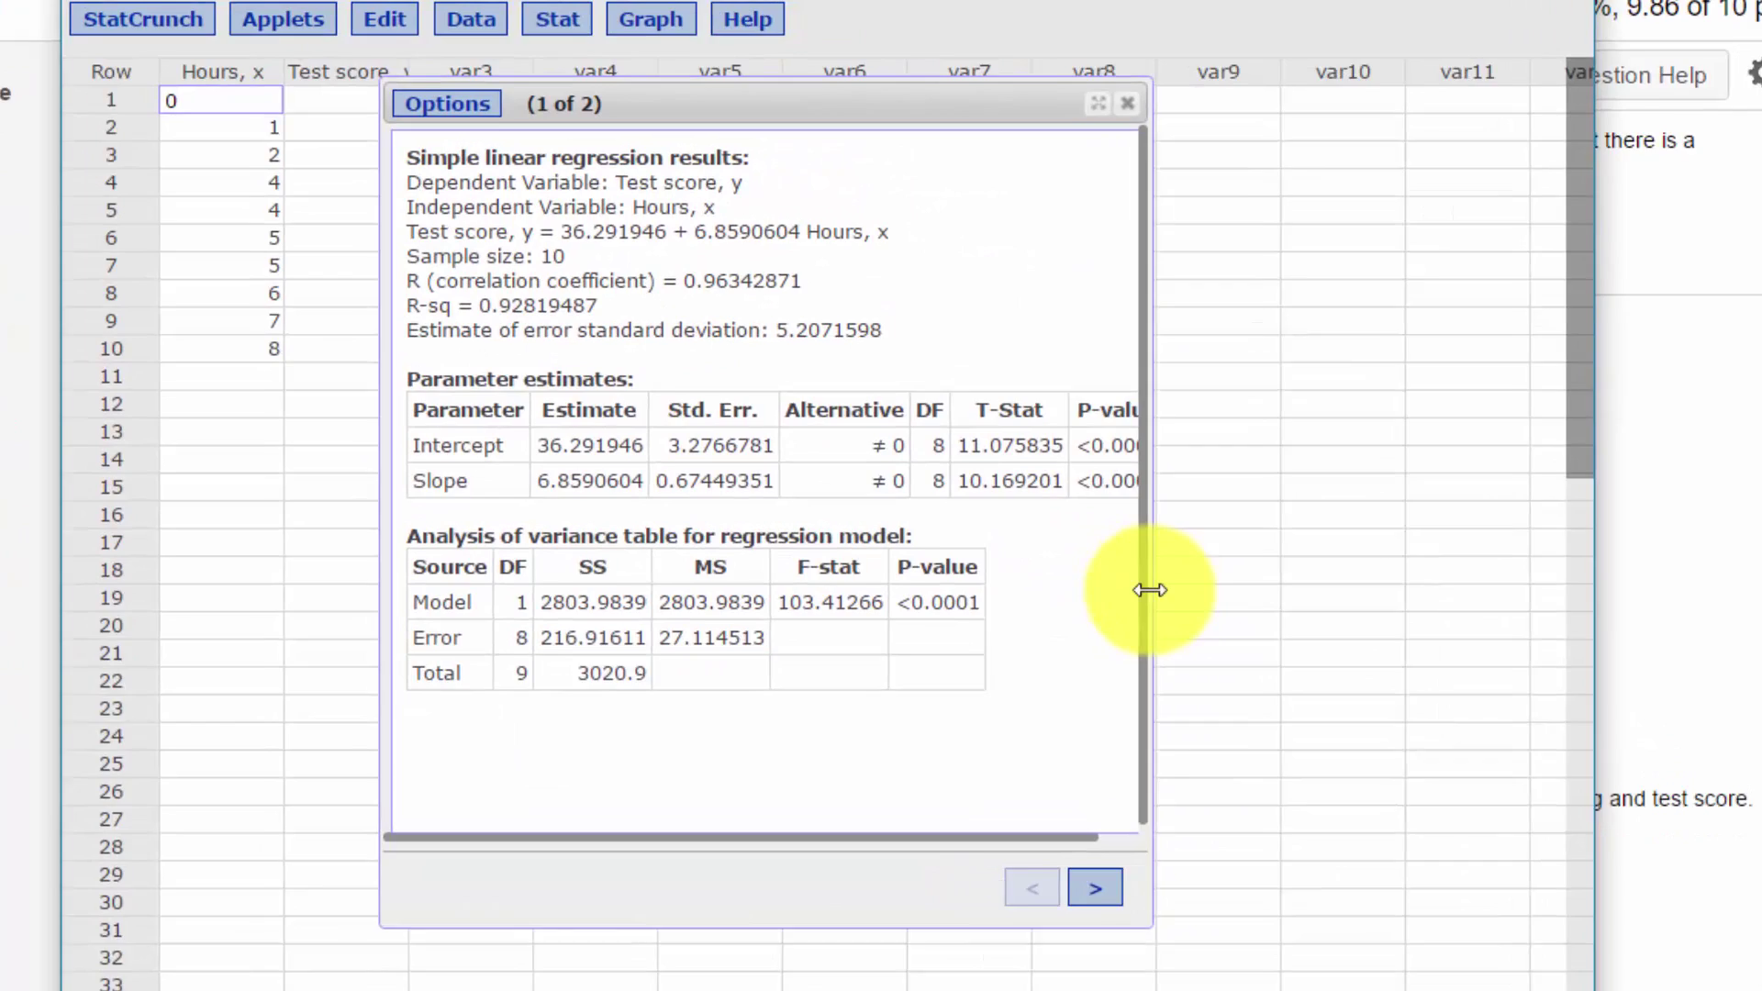
# Step: Widen the regression output to show the P-value beside the slope's T-Stat 10.169201
pyautogui.moveTo(1122, 537); pyautogui.dragTo(1418, 561)
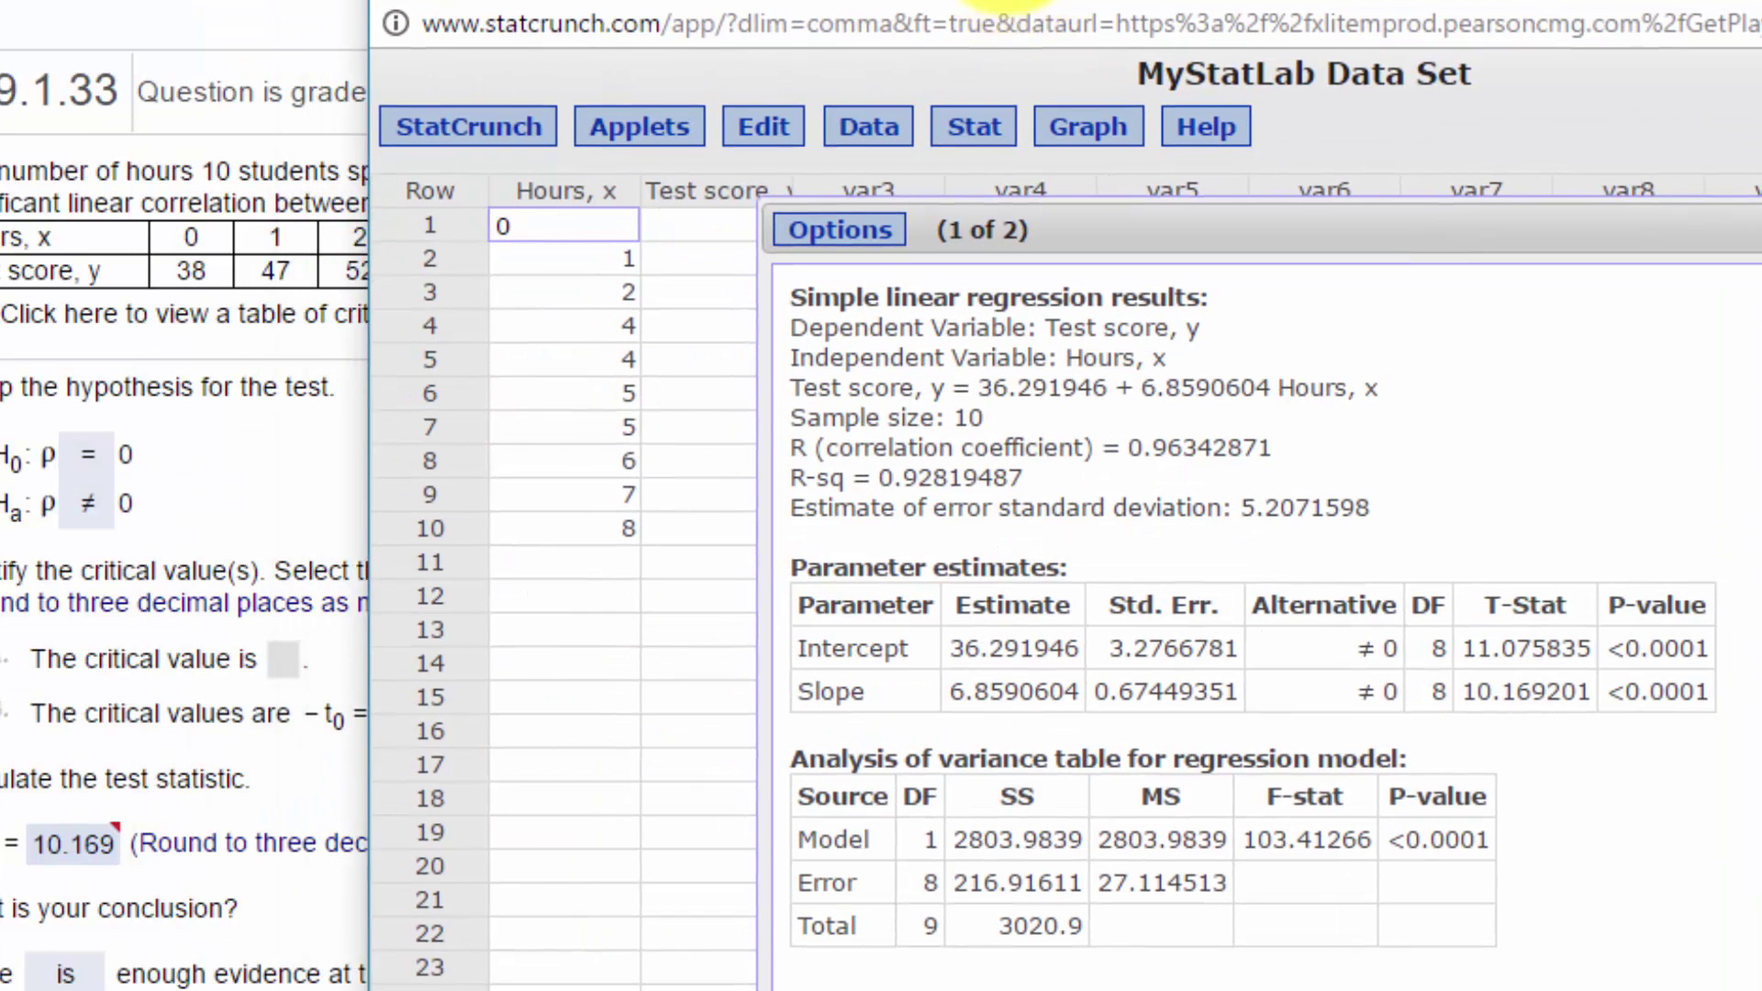
pyautogui.moveTo(1004, 5); pyautogui.dragTo(413, 0)
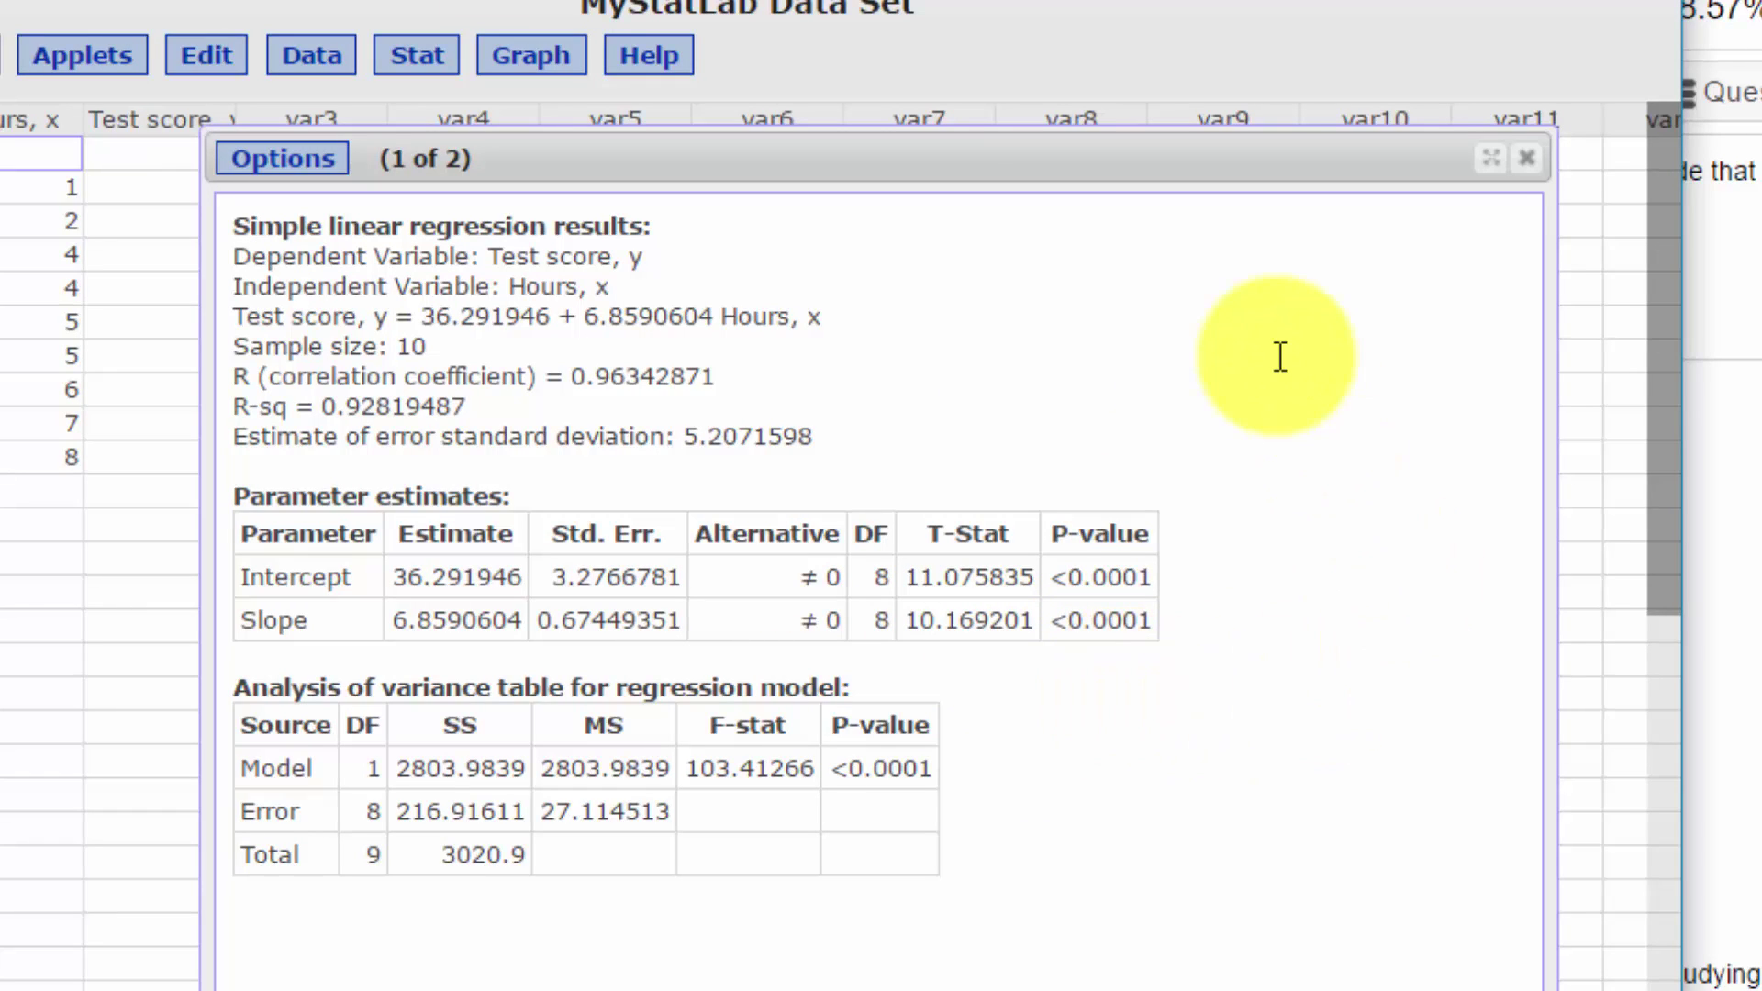
# Step: In the T calculator with 8 DF, find the .025 lower-tail value: -2.3060041
pyautogui.click(417, 54)
pyautogui.moveTo(432, 99)
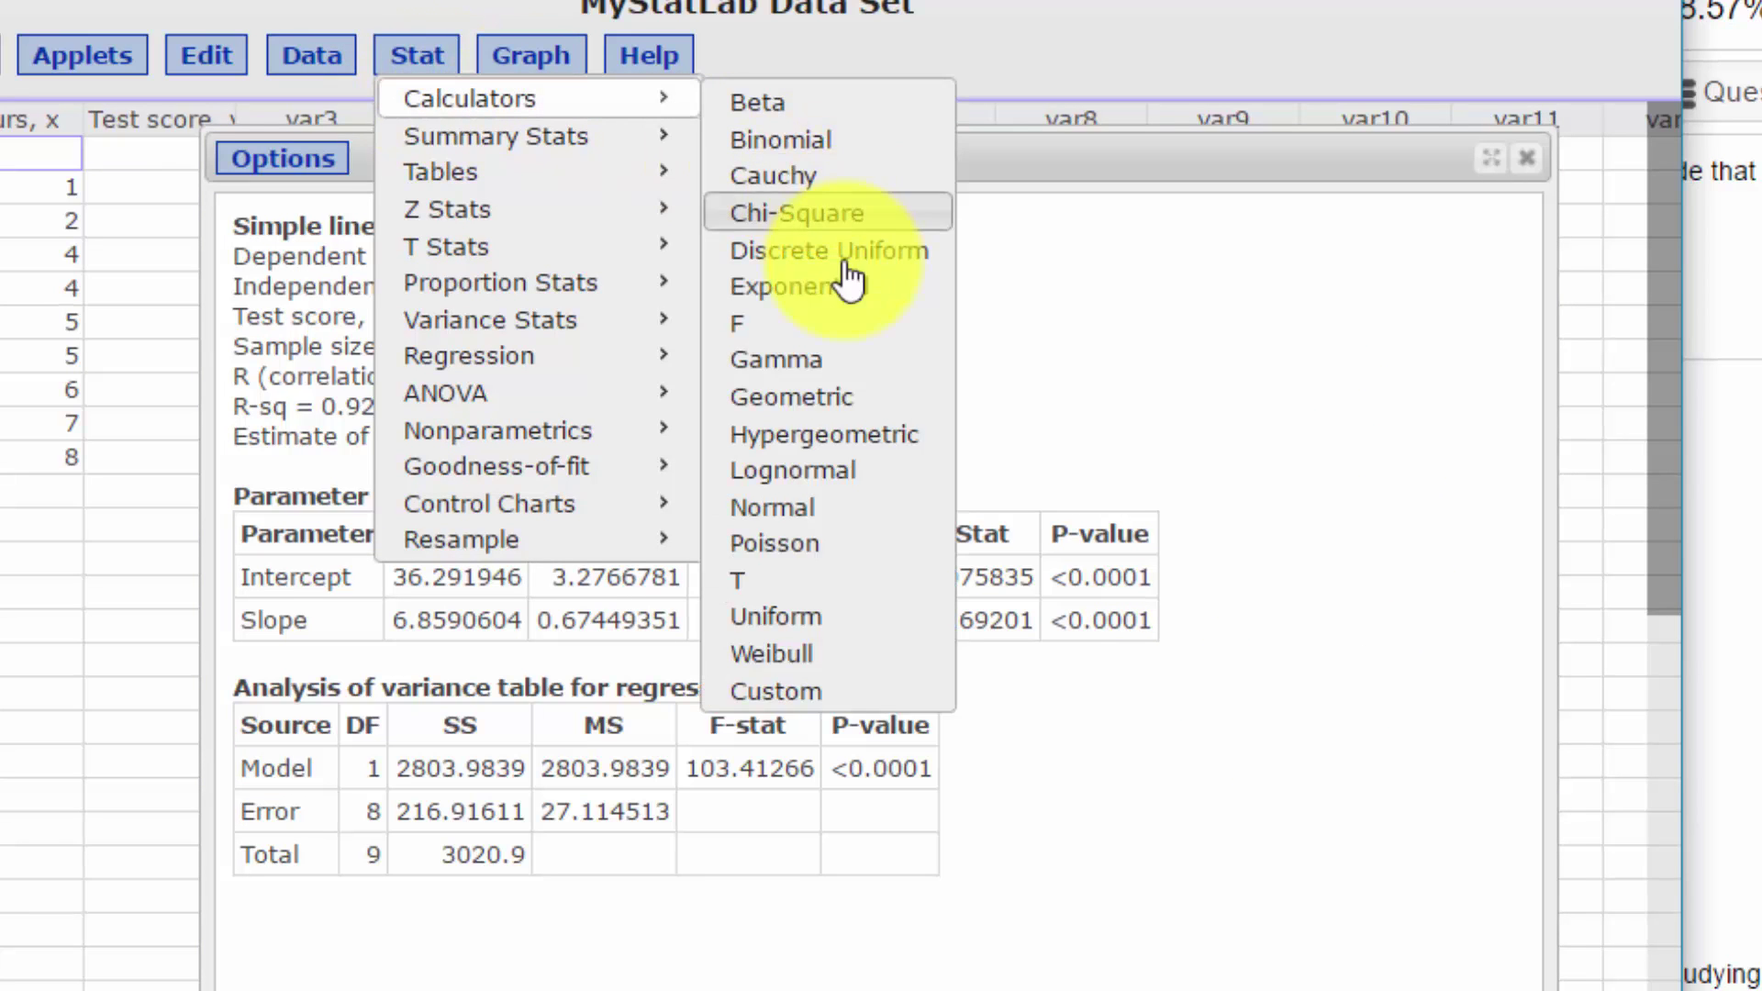
pyautogui.click(834, 582)
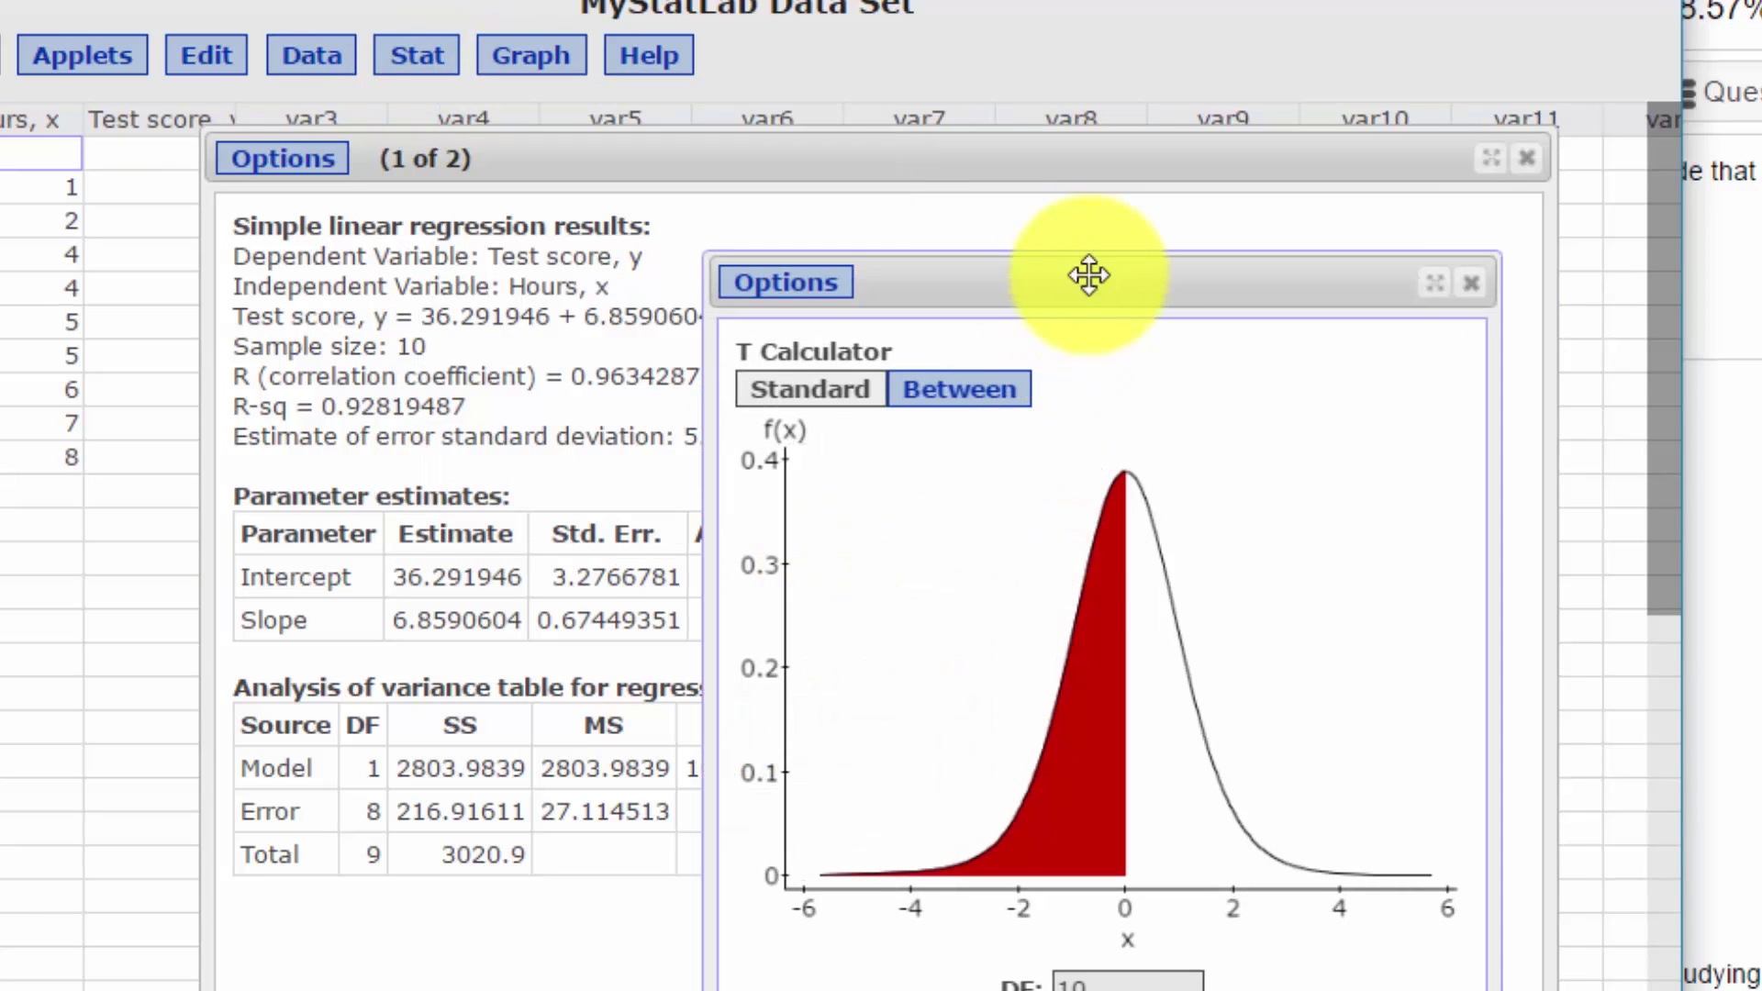
pyautogui.moveTo(1089, 274); pyautogui.dragTo(868, 138)
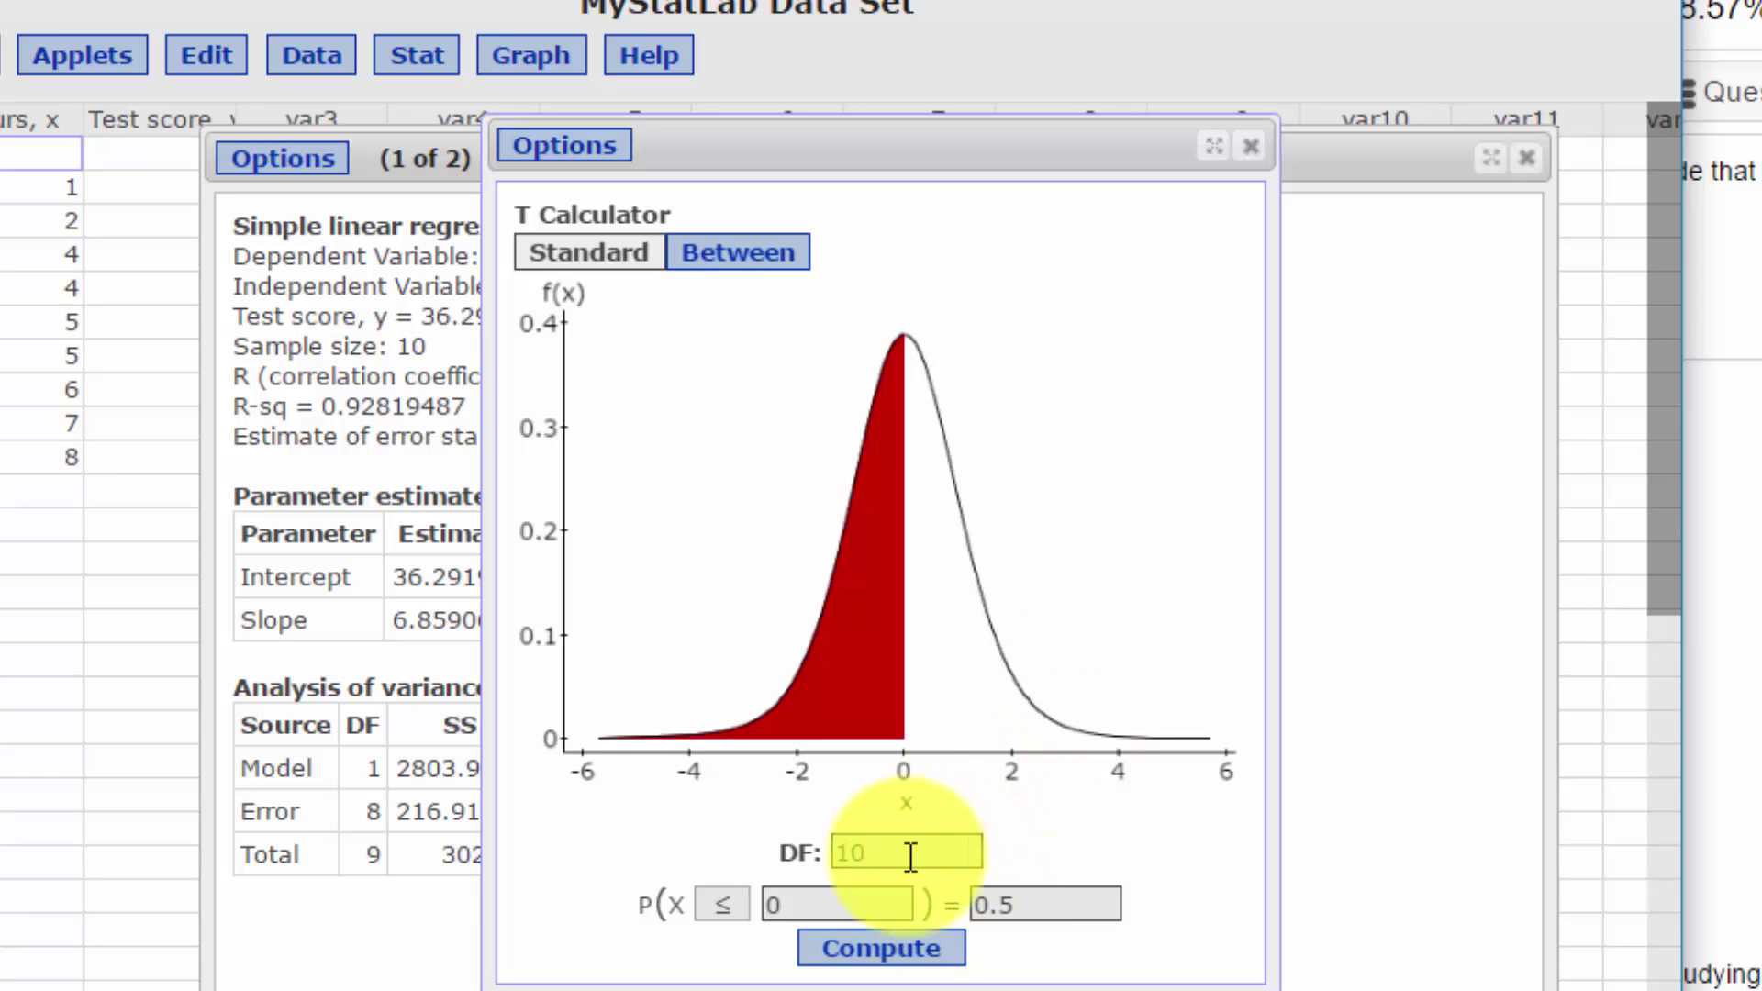
pyautogui.moveTo(907, 849); pyautogui.dragTo(759, 842)
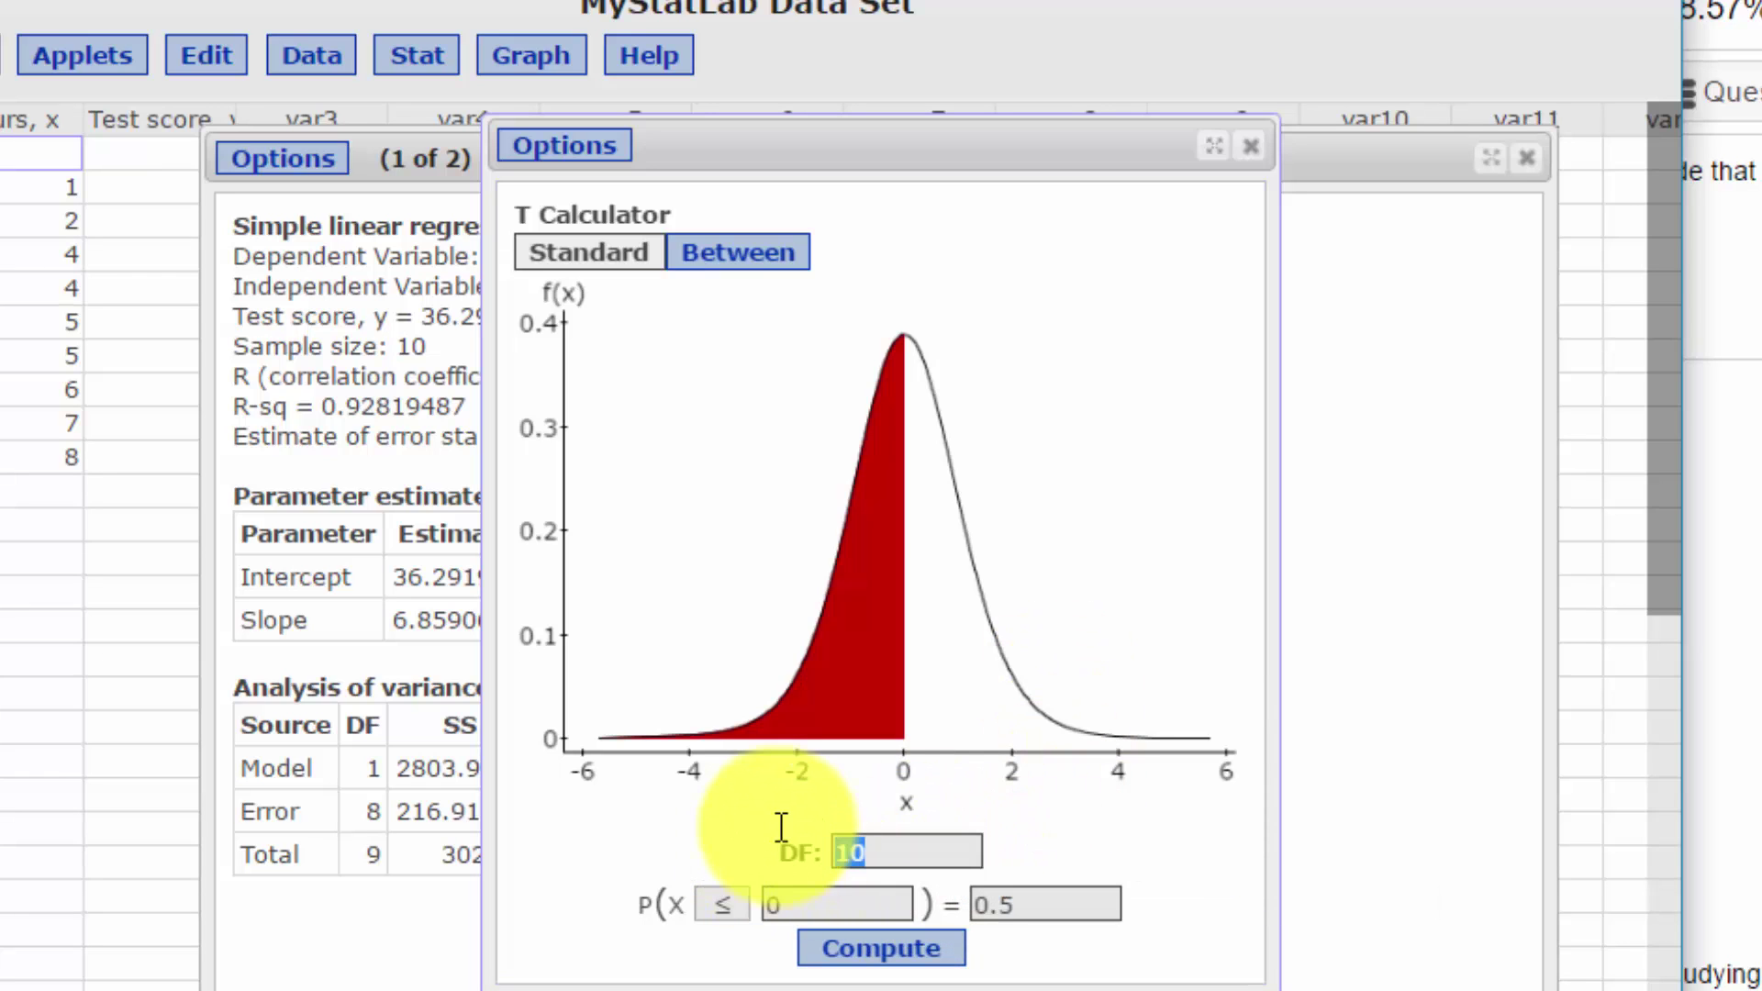
pyautogui.write('8')
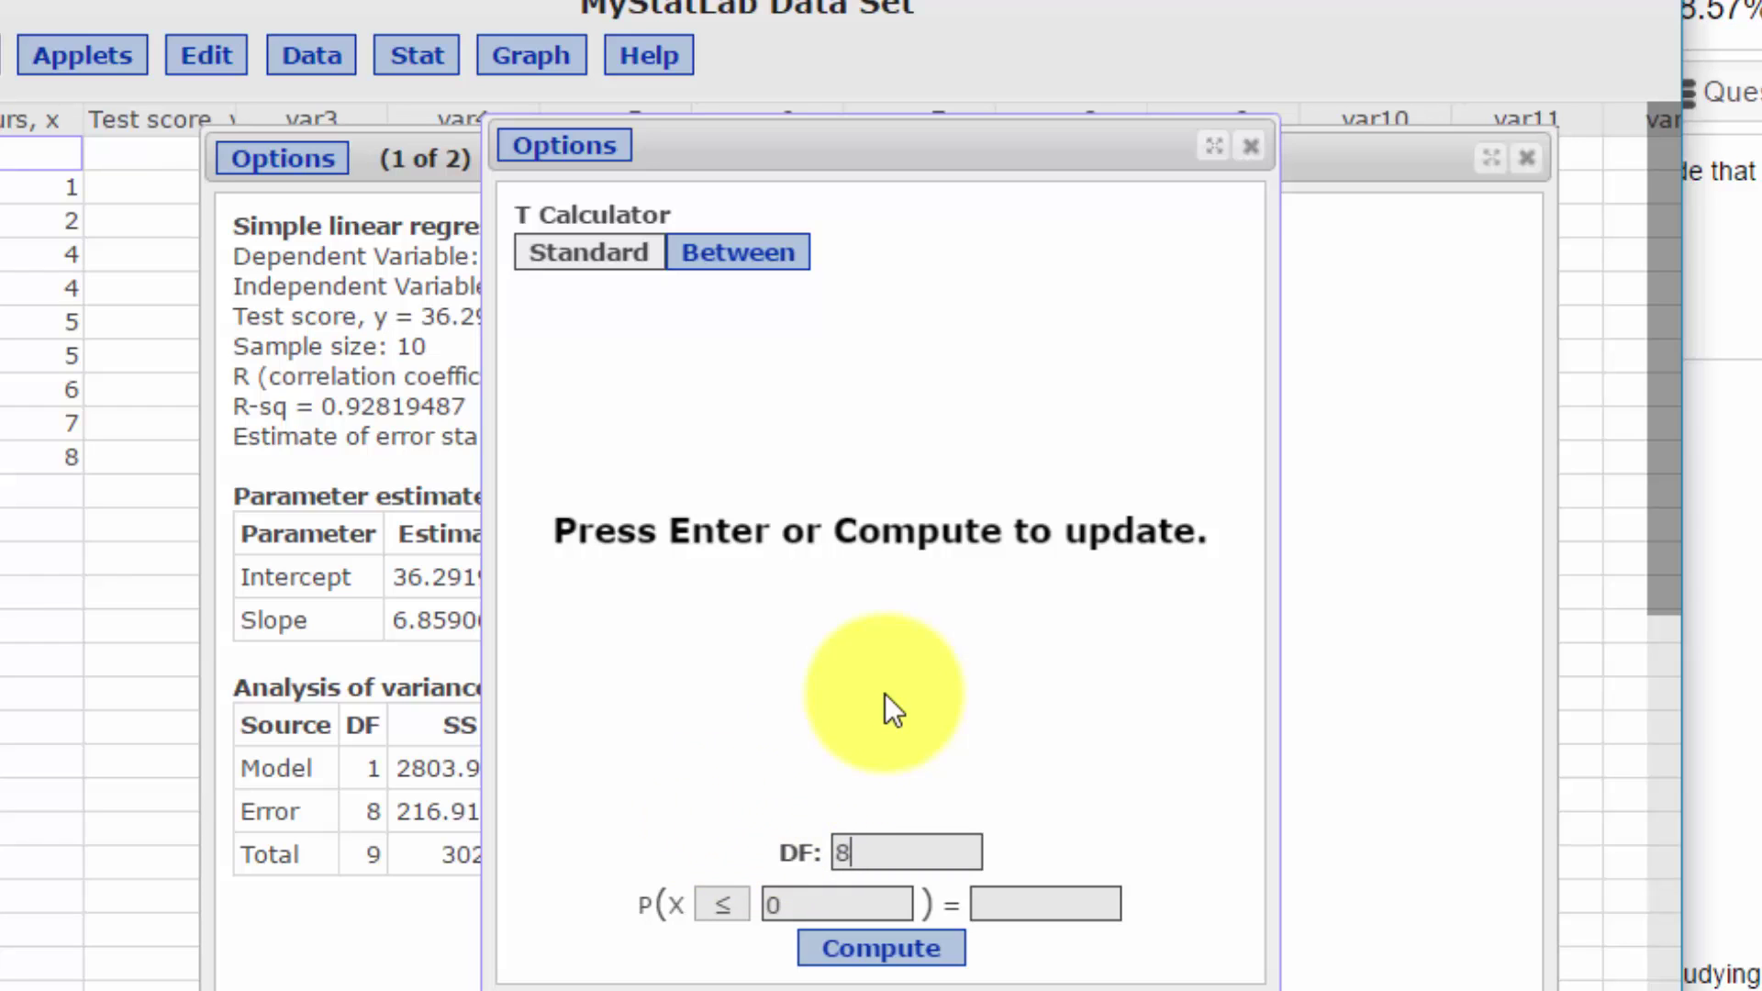
pyautogui.click(1057, 905)
pyautogui.write('.025')
pyautogui.click(895, 947)
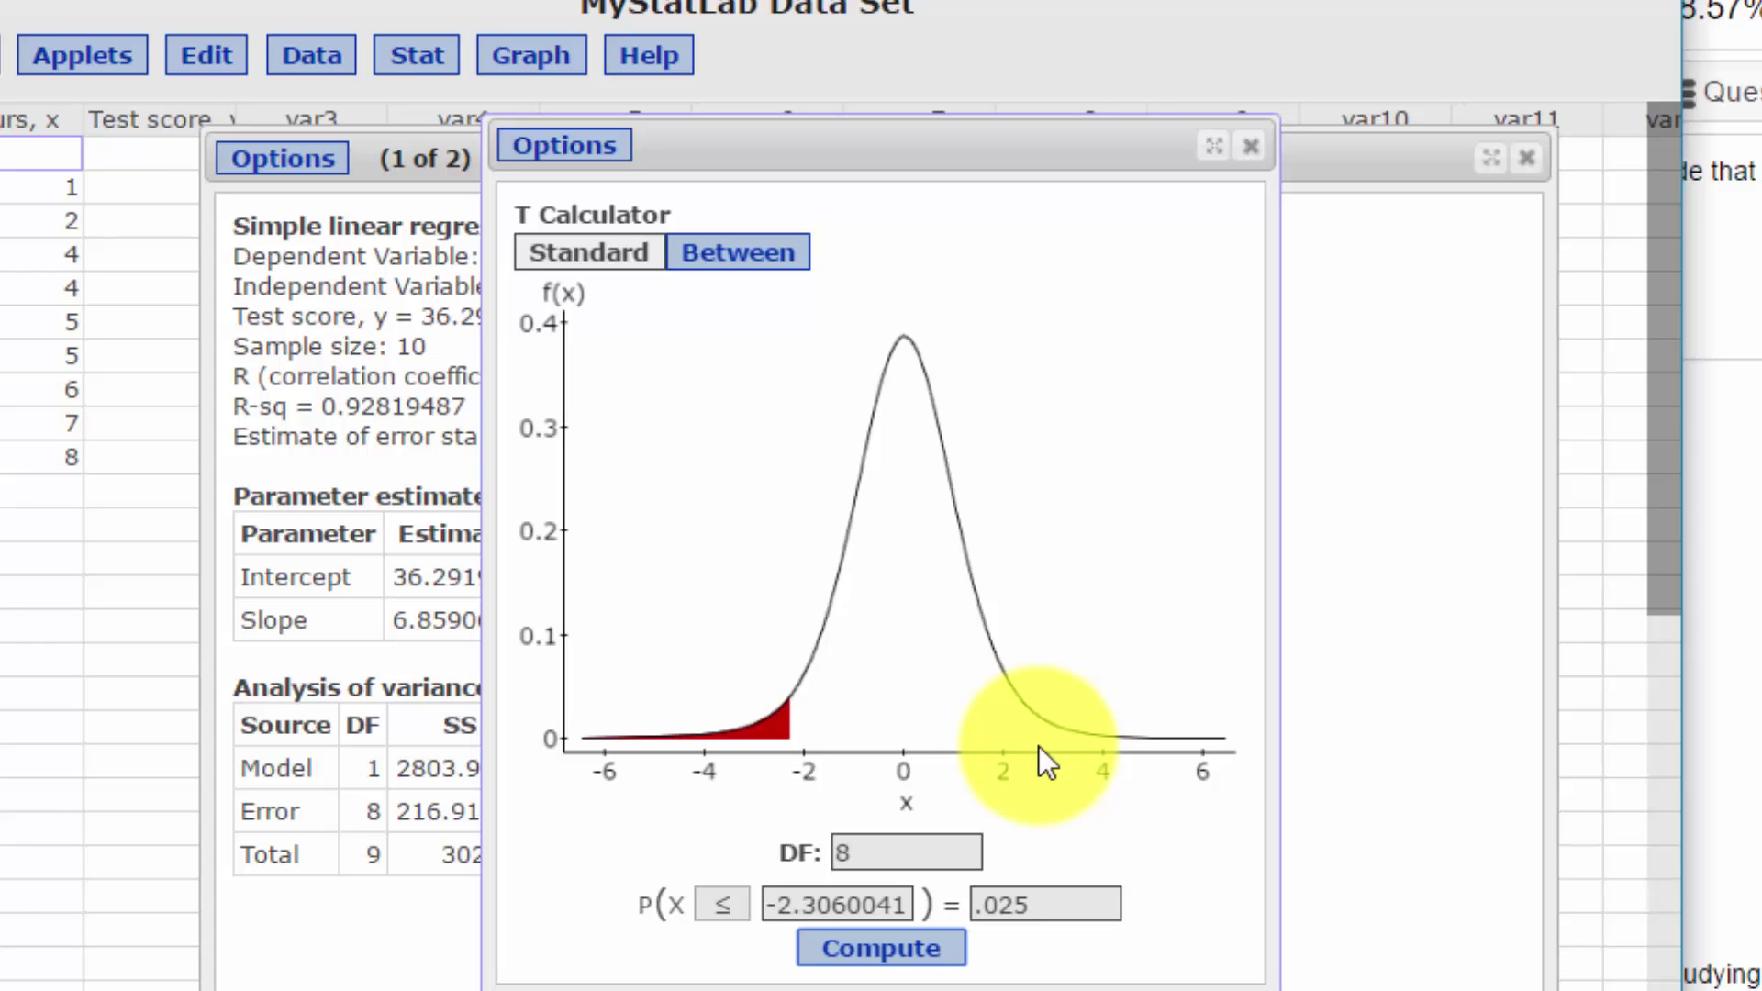
pyautogui.moveTo(869, 169); pyautogui.dragTo(434, 176)
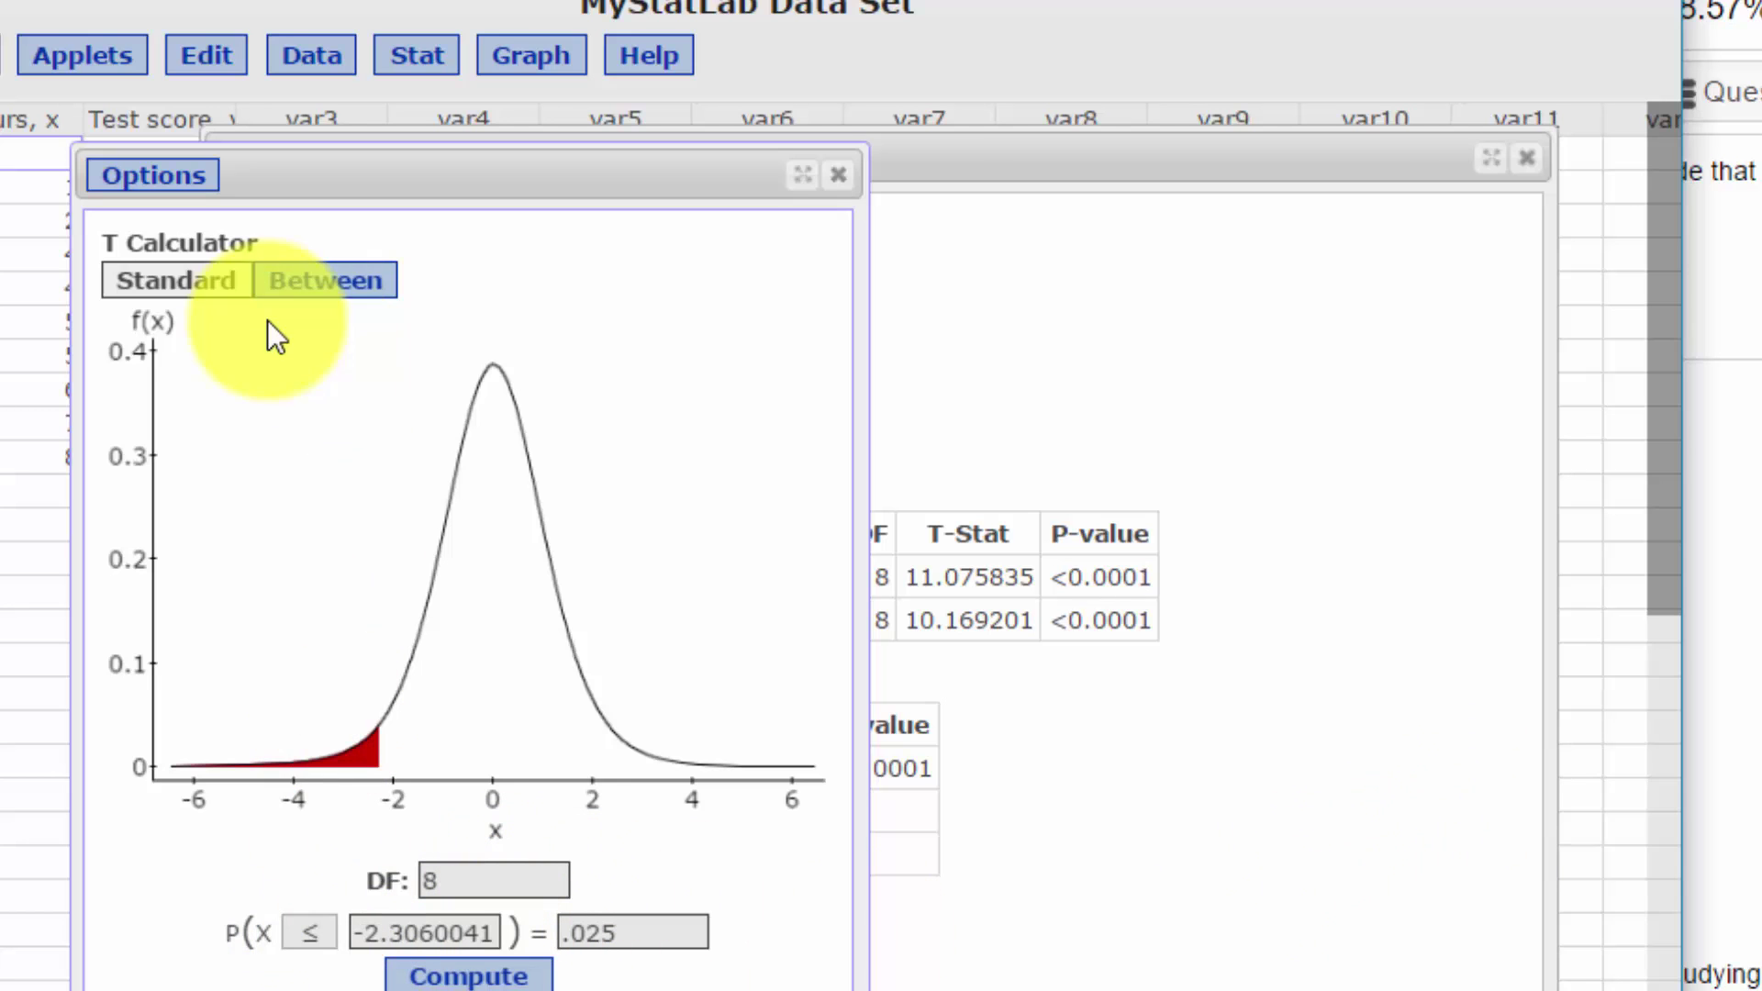
# Step: Compute the Between interval holding .95 probability for 8 DF: -2.306 to 2.306
pyautogui.click(368, 290)
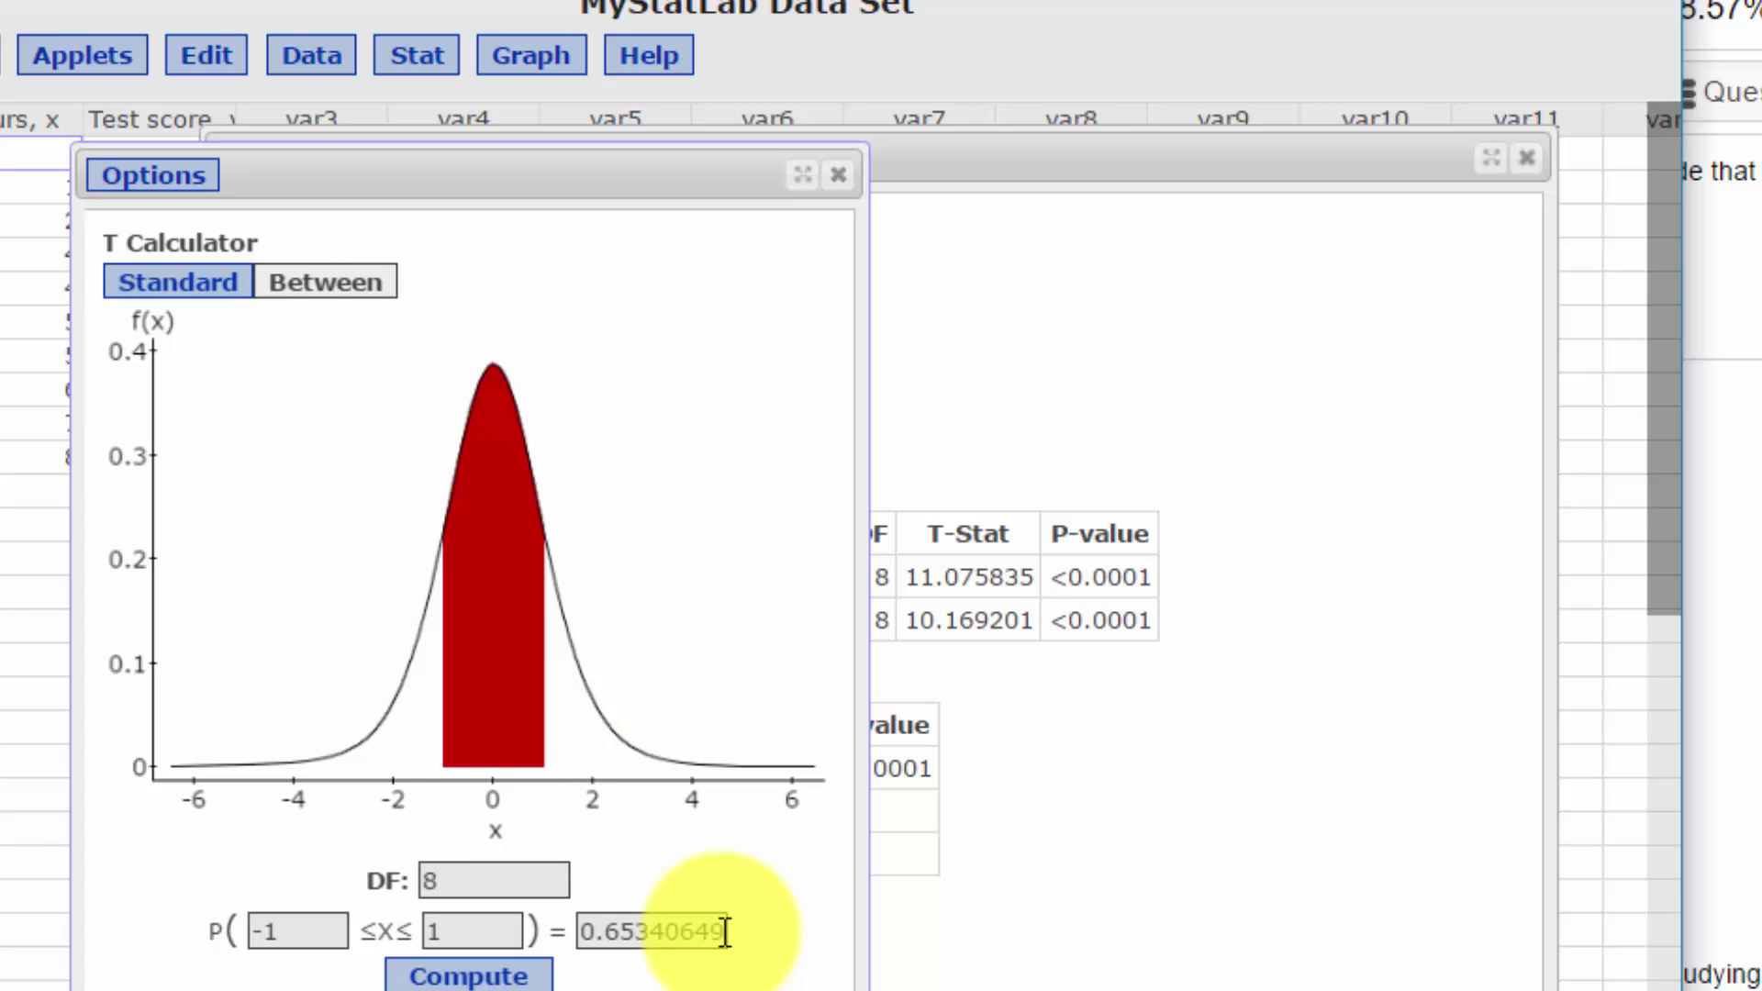
pyautogui.moveTo(725, 931); pyautogui.dragTo(571, 939)
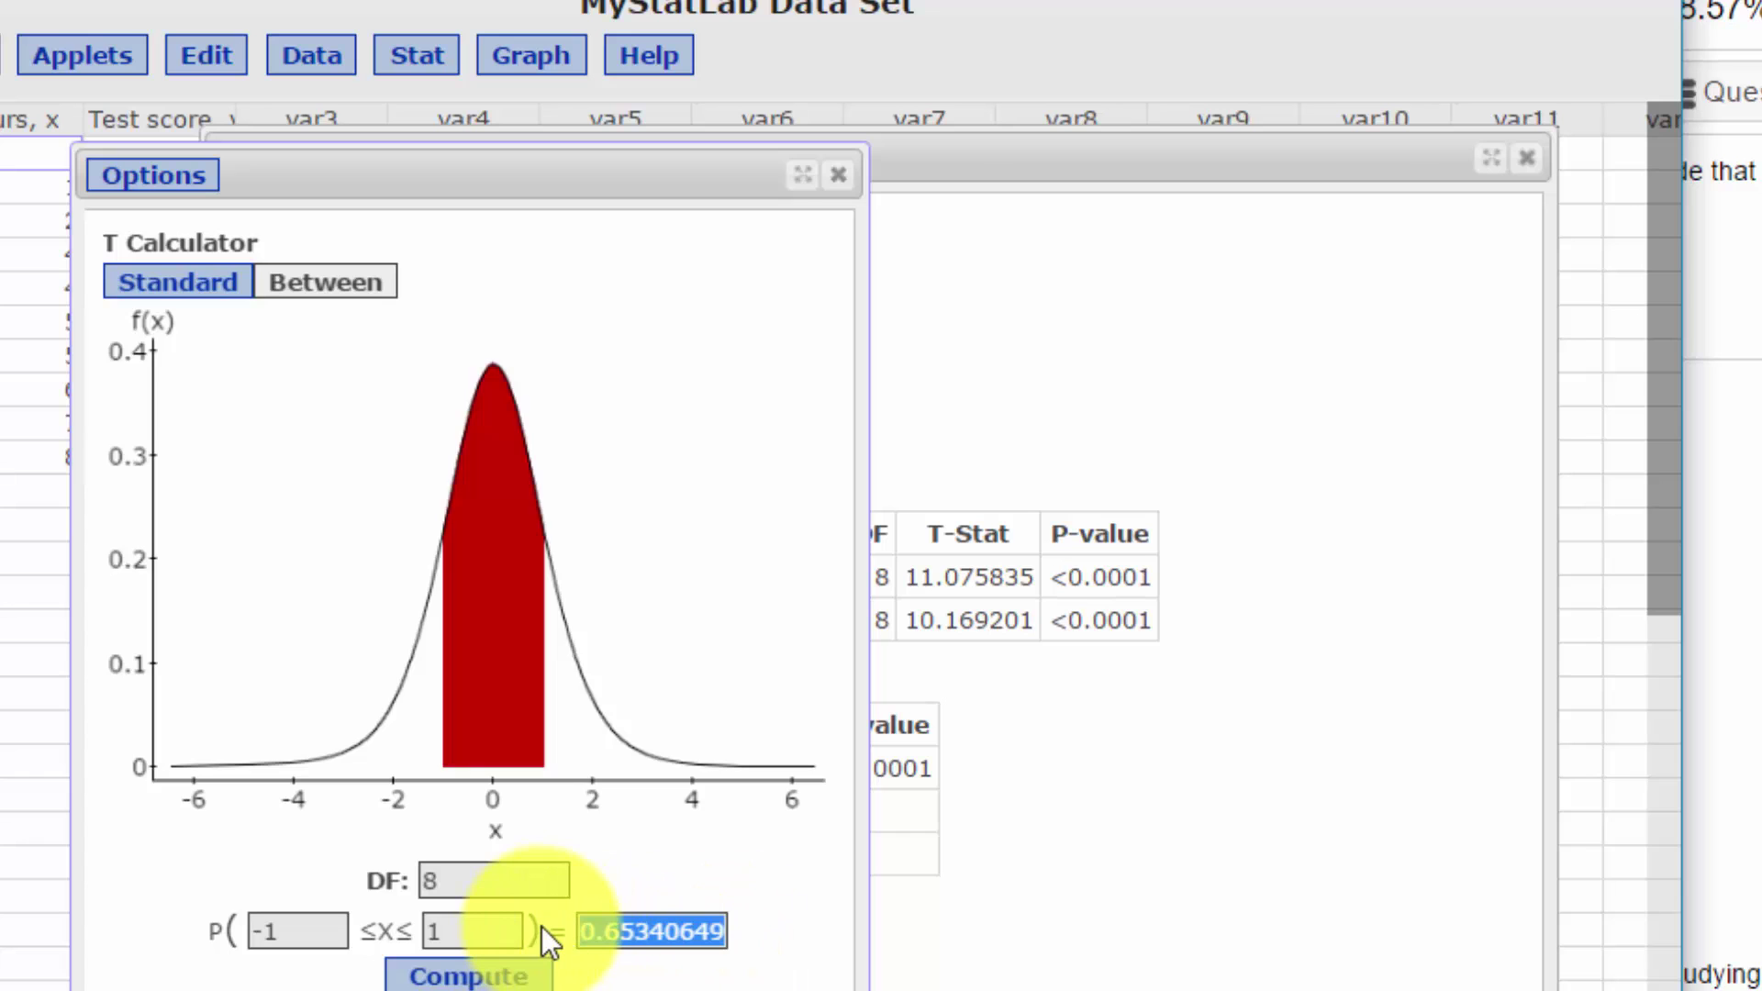
pyautogui.write('.95')
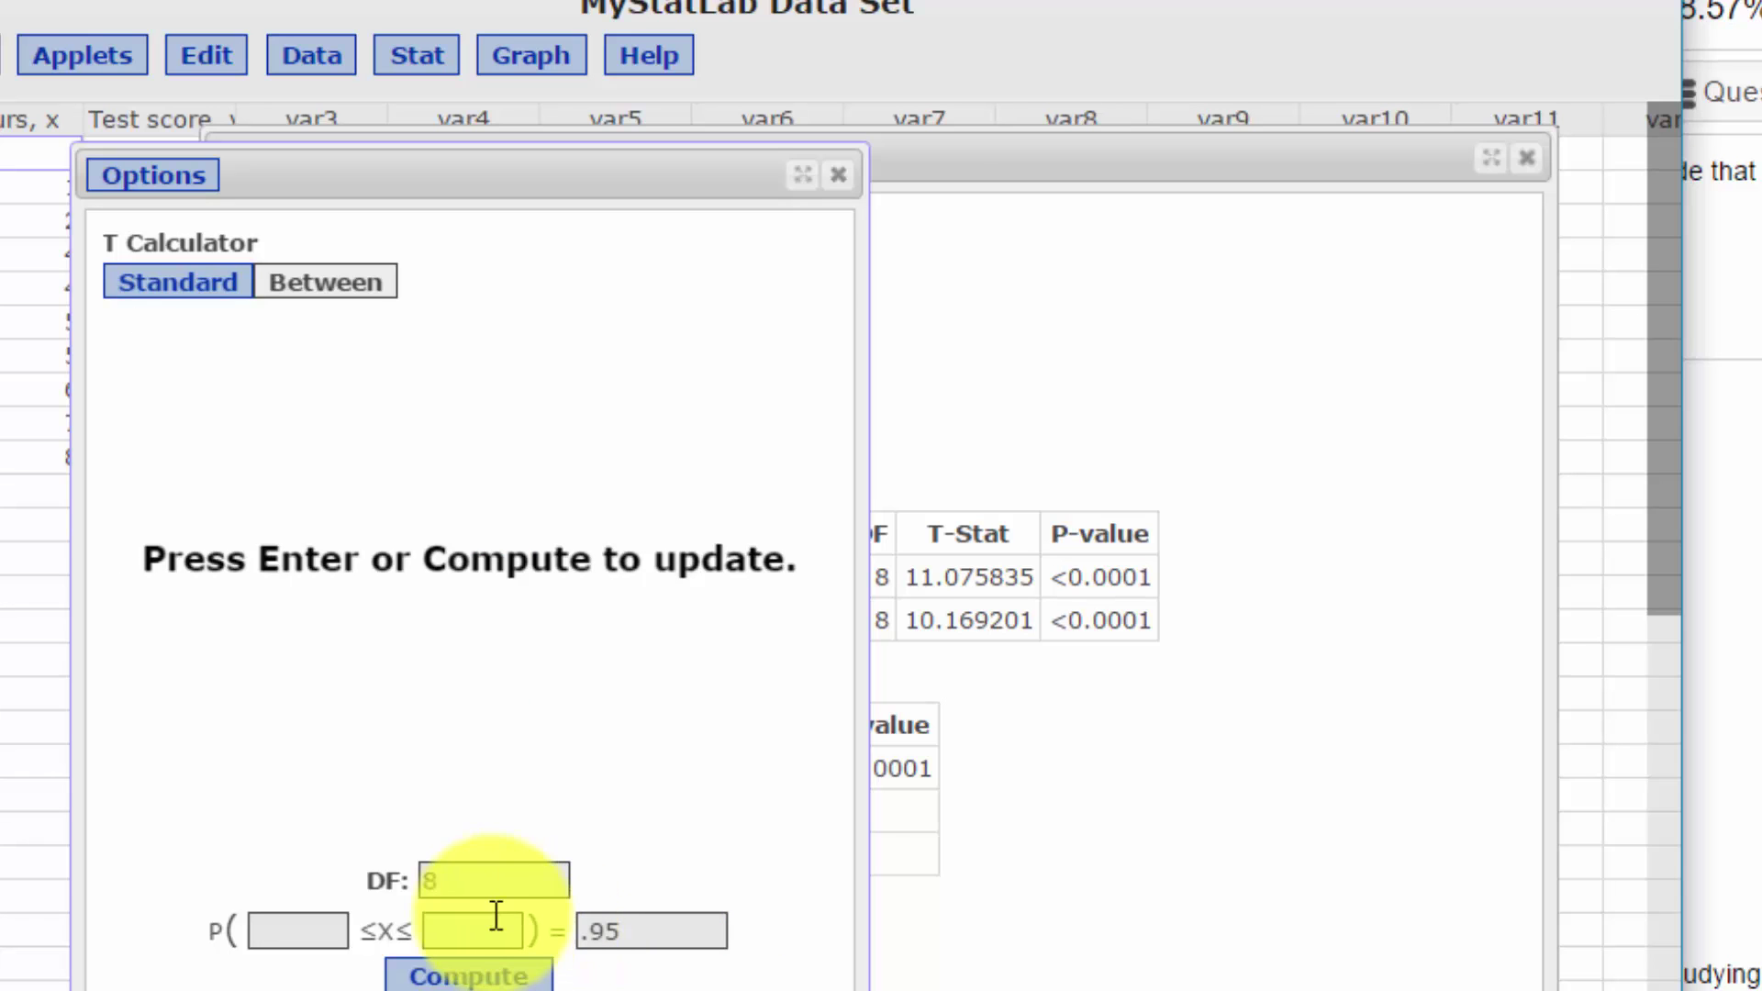
pyautogui.click(507, 973)
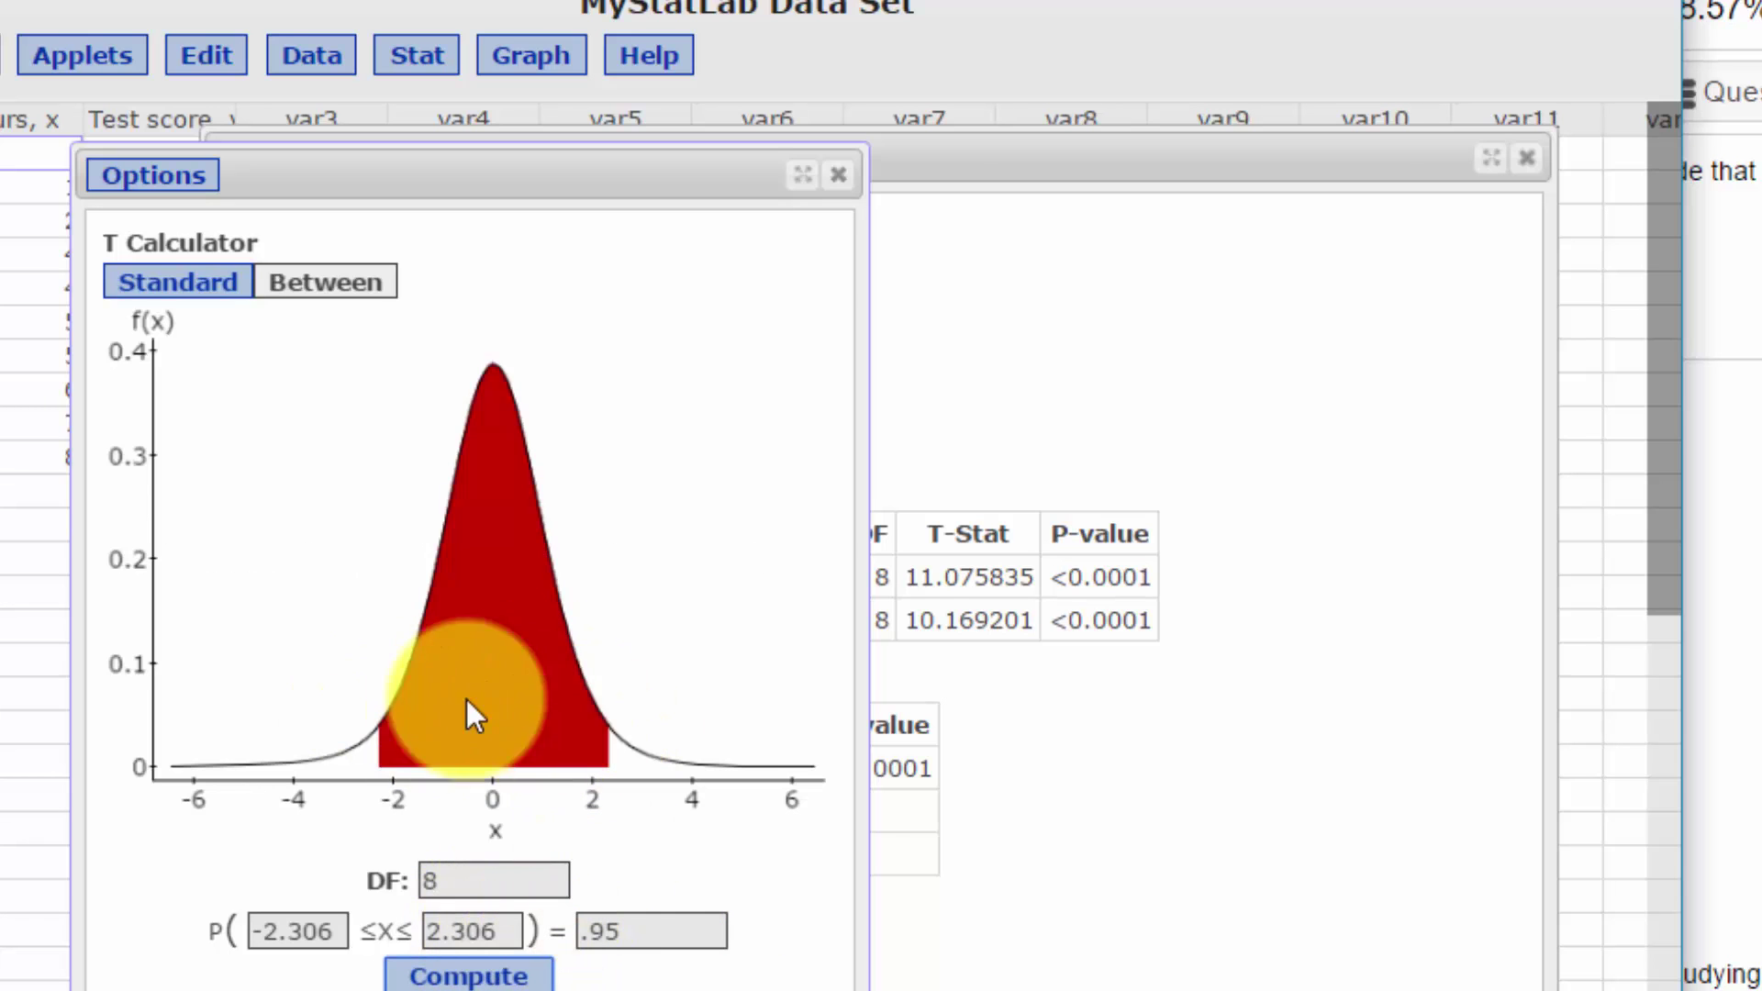